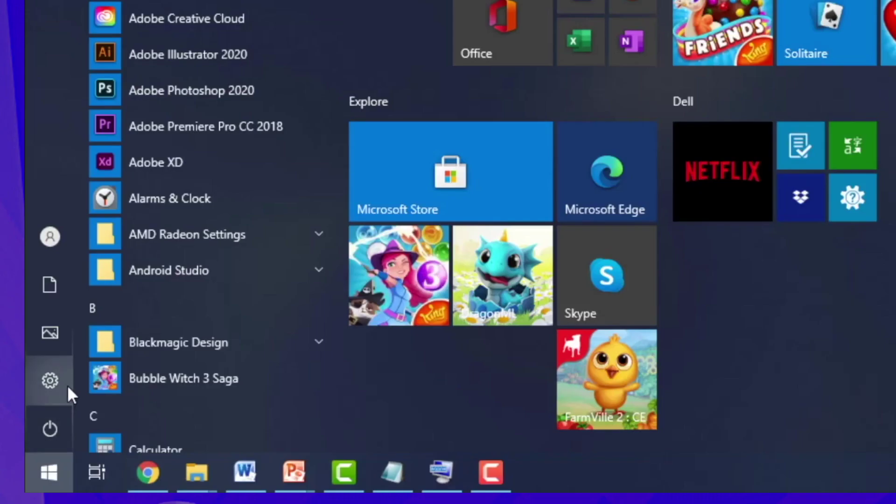
Open the Windows Settings and go to the Language page of Time & Language.
{"action": "left_click", "coordinate": [113, 383]}
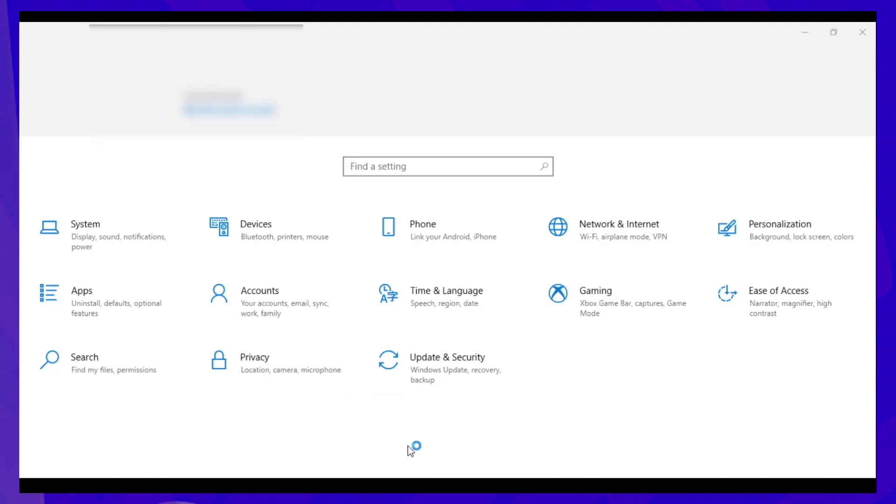
{"action": "left_click", "coordinate": [448, 307]}
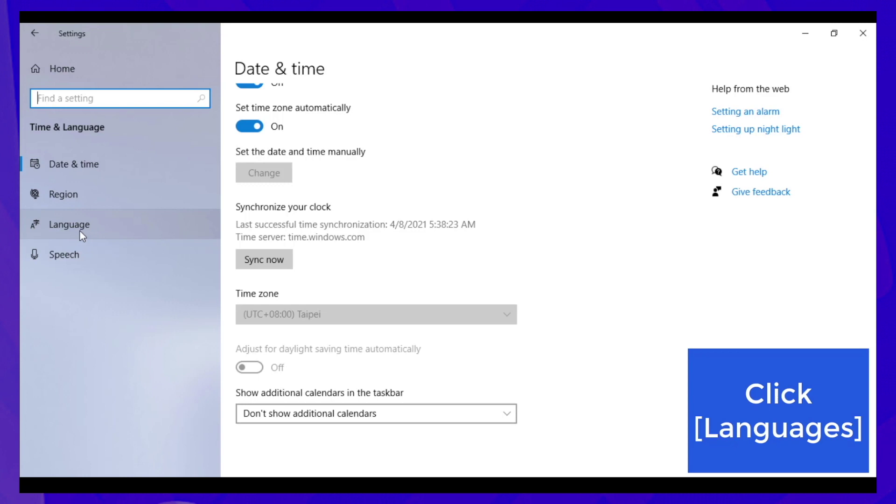
{"action": "left_click", "coordinate": [79, 231]}
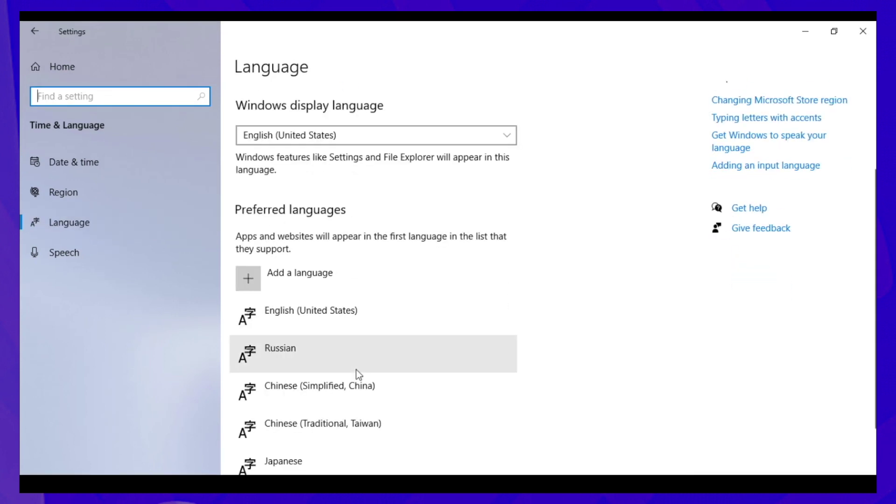
Start adding a preferred language and search the installable languages for "spanish".
{"action": "scroll", "coordinate": [356, 369], "scroll_direction": "down", "scroll_amount": 2}
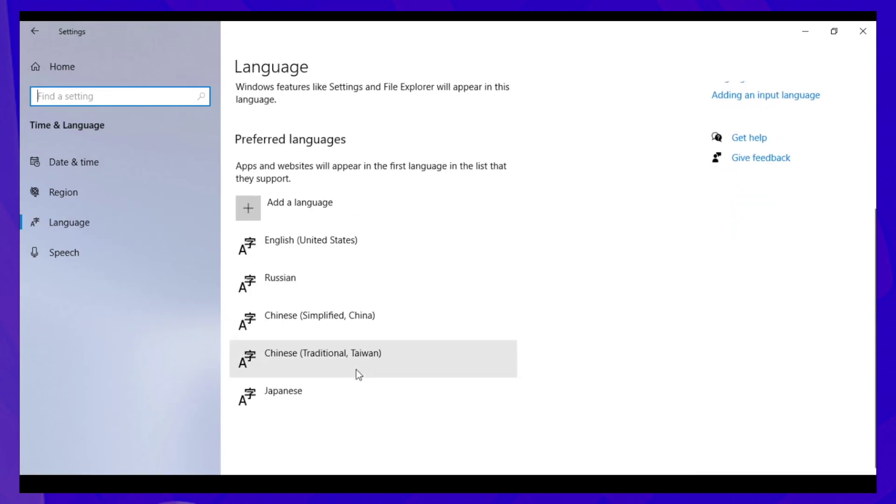
{"action": "left_click", "coordinate": [307, 211]}
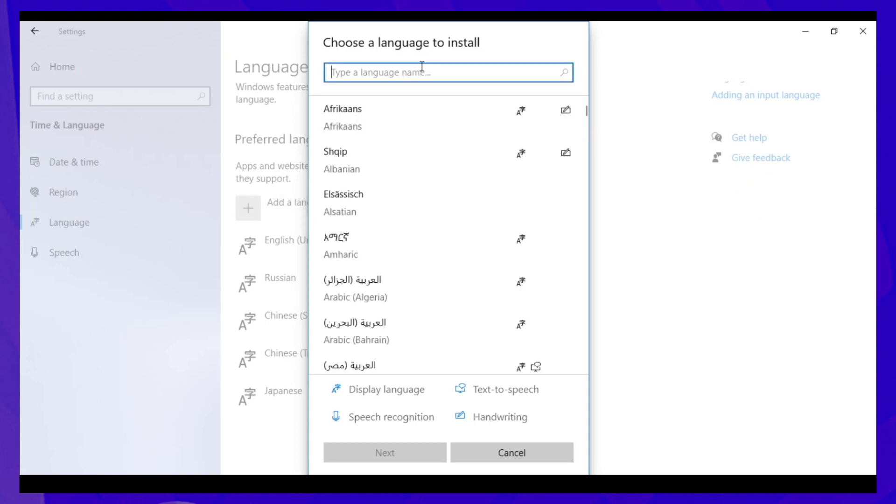
{"action": "type", "text": "spanisg"}
{"action": "key", "text": "BackSpace"}
{"action": "type", "text": "h"}
Choose Español (México) and install it with the language pack, text-to-speech, speech recognition and handwriting features.
{"action": "scroll", "coordinate": [430, 170], "scroll_direction": "down", "scroll_amount": 8}
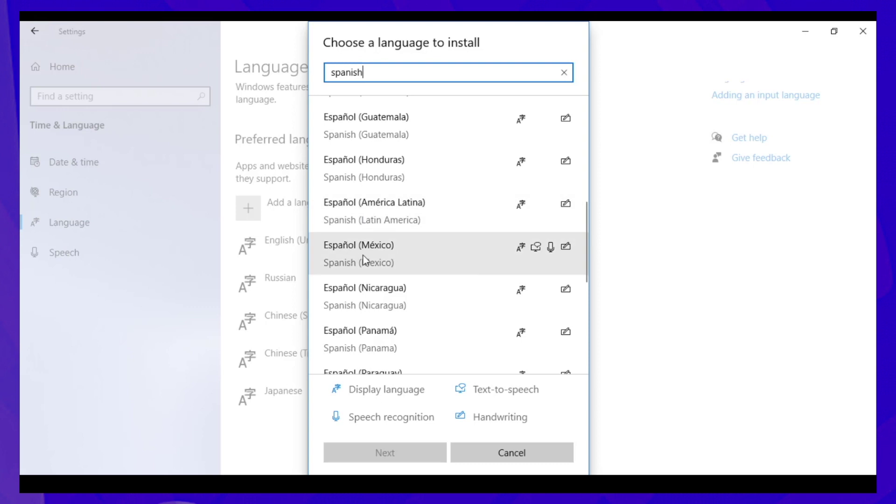
{"action": "scroll", "coordinate": [391, 256], "scroll_direction": "down", "scroll_amount": 5}
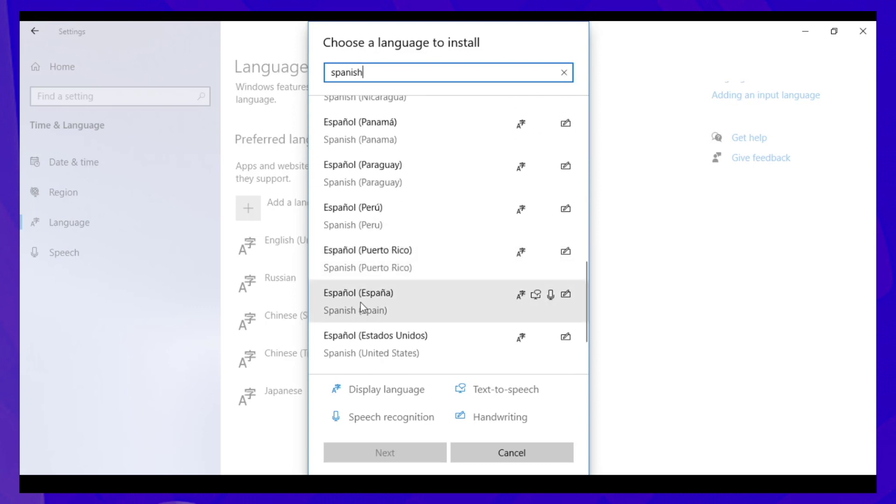
{"action": "scroll", "coordinate": [411, 293], "scroll_direction": "up", "scroll_amount": 4}
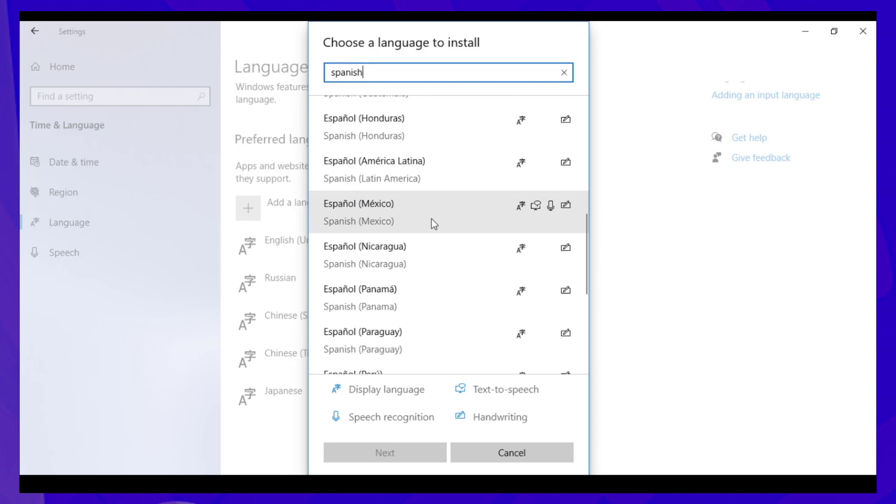
{"action": "left_click", "coordinate": [431, 219]}
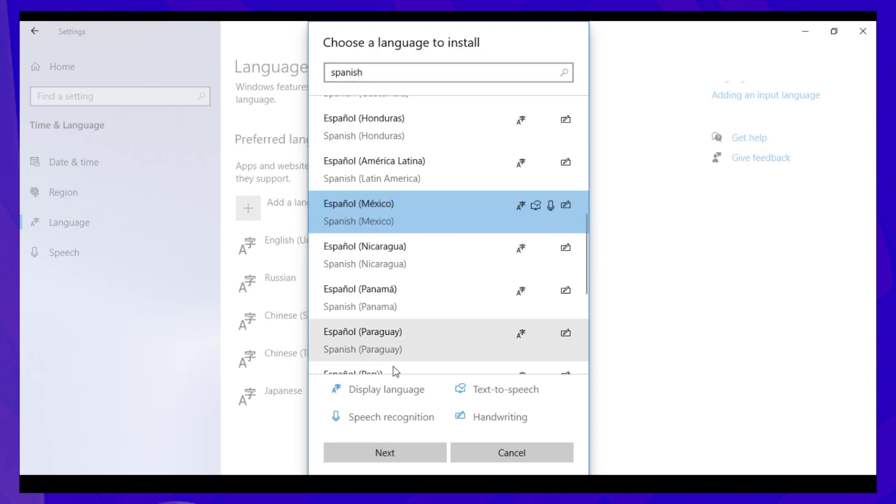
{"action": "left_click", "coordinate": [399, 457]}
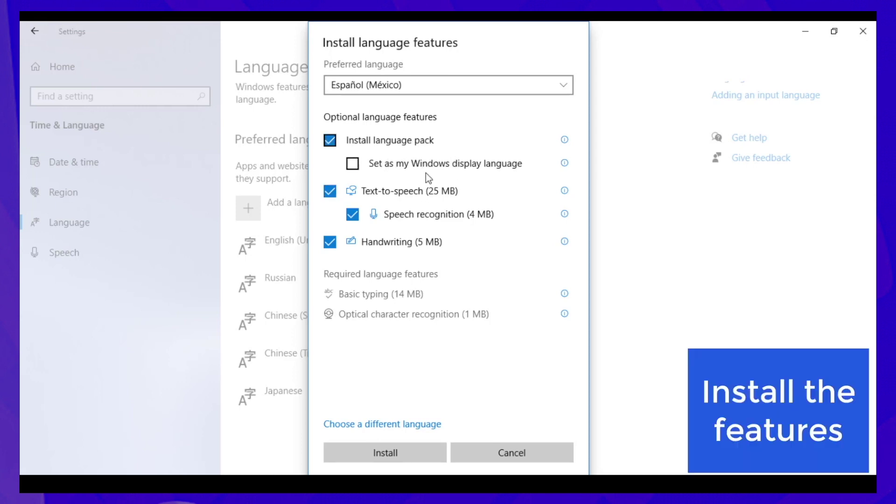
{"action": "left_click", "coordinate": [390, 456]}
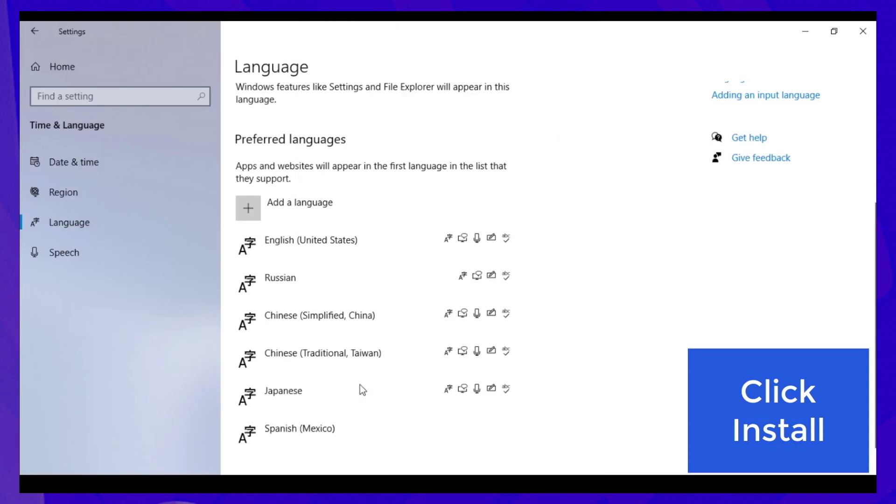
{"action": "scroll", "coordinate": [367, 378], "scroll_direction": "down", "scroll_amount": 1}
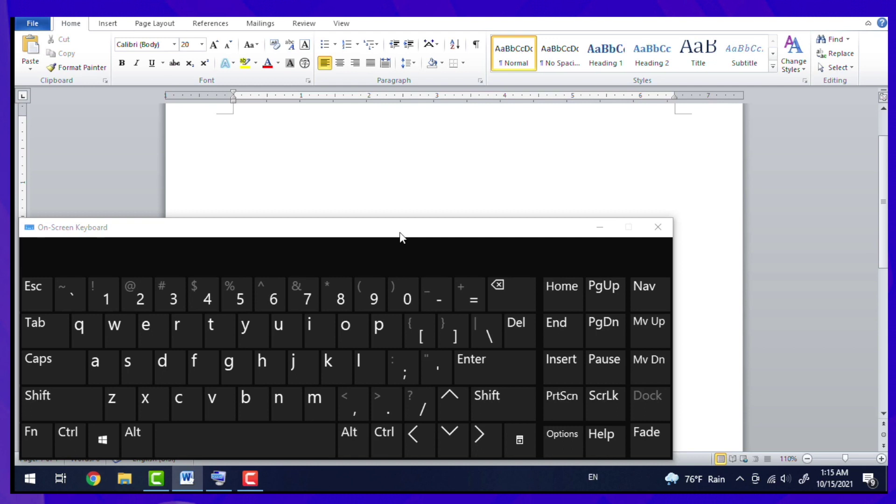
In Microsoft Word, switch the keyboard input to Spanish (Mexico) with the Latin American keyboard.
{"action": "key", "text": "super"}
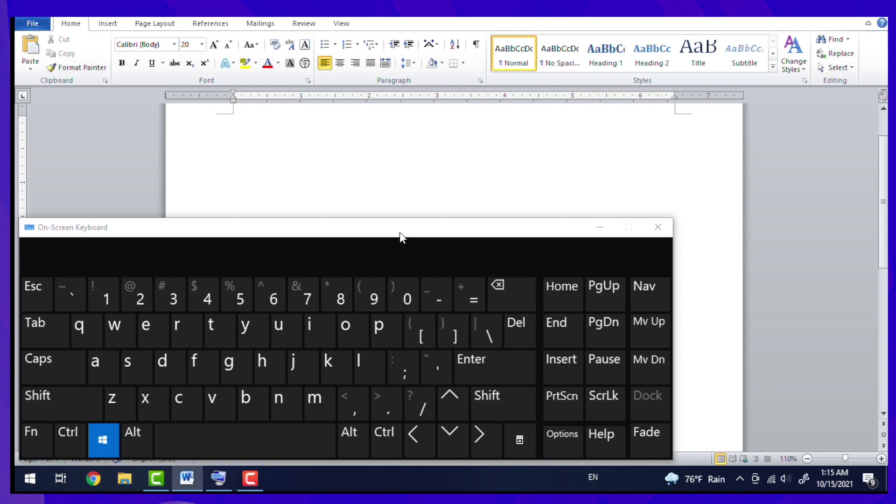
{"action": "key", "text": "super+space"}
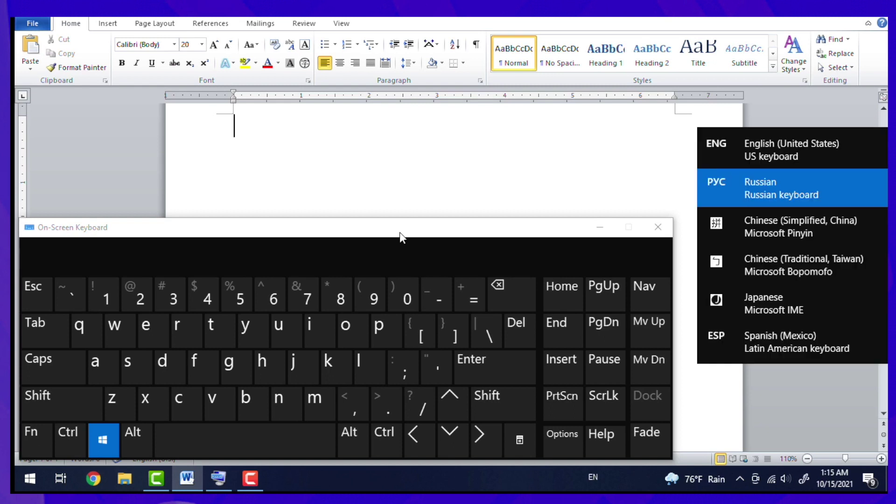
{"action": "key", "text": "super+space"}
{"action": "key", "text": "super+space"}
{"action": "key", "text": "super+space"}
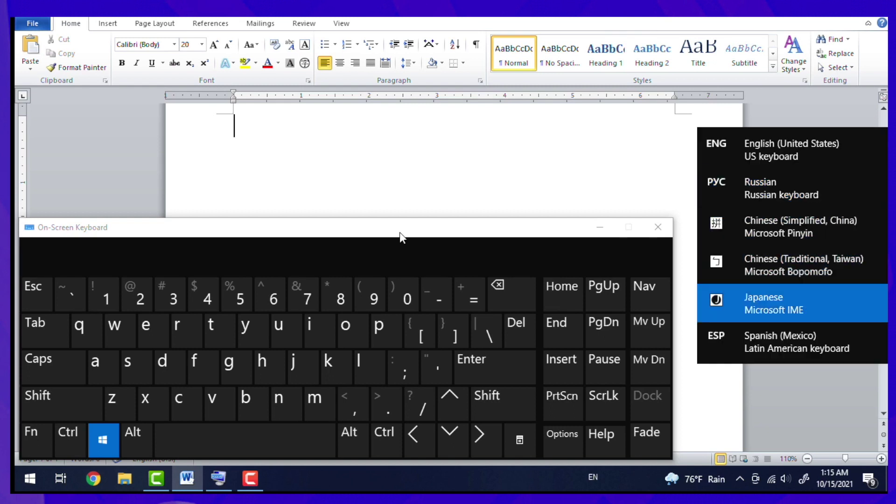
{"action": "key", "text": "super+space"}
{"action": "key", "text": "super+space"}
{"action": "key", "text": "super+space"}
{"action": "key", "text": "super+space"}
{"action": "key", "text": "super+space"}
{"action": "key", "text": "super+space"}
{"action": "key", "text": "super+space"}
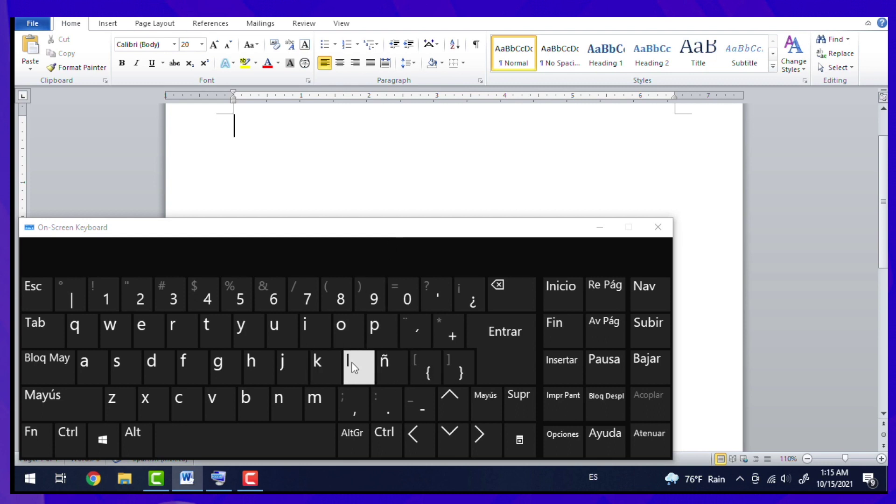
Enter eight lowercase ñ characters in the blank document using the on-screen keyboard.
{"action": "left_click", "coordinate": [391, 364]}
{"action": "left_click", "coordinate": [390, 369]}
{"action": "left_click", "coordinate": [389, 372]}
{"action": "left_click", "coordinate": [390, 372]}
{"action": "left_click", "coordinate": [389, 372]}
{"action": "left_click", "coordinate": [389, 373]}
{"action": "left_click", "coordinate": [390, 373]}
{"action": "left_click", "coordinate": [390, 376]}
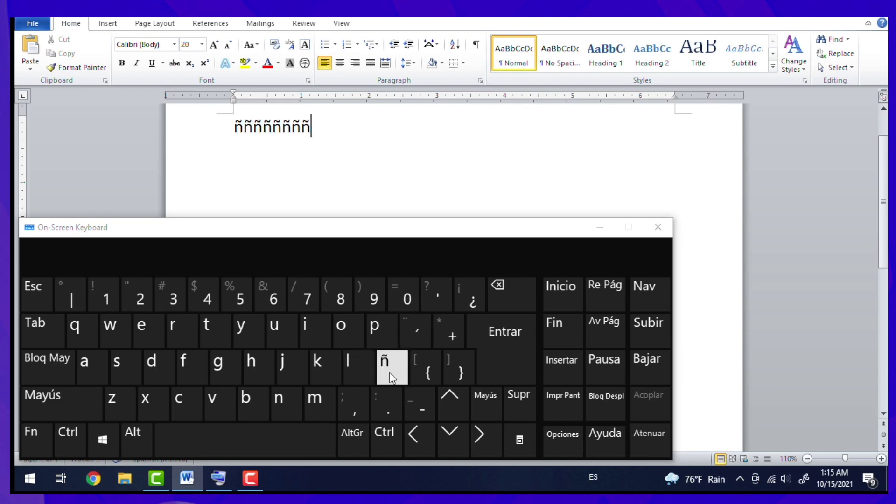
Add eight uppercase Ñ characters after the lowercase ones on the same line.
{"action": "key", "text": "shift"}
{"action": "left_click", "coordinate": [390, 372]}
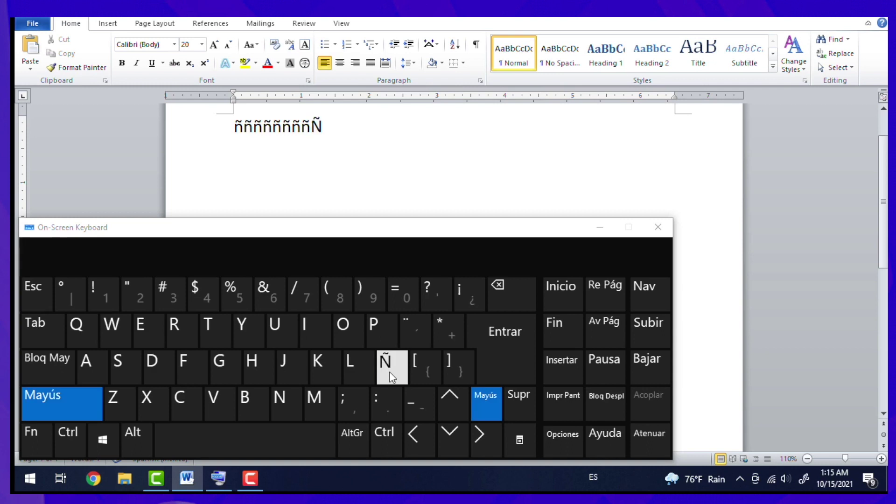
{"action": "left_click", "coordinate": [389, 373]}
{"action": "left_click", "coordinate": [389, 372]}
{"action": "left_click", "coordinate": [390, 372]}
{"action": "left_click", "coordinate": [390, 373]}
{"action": "left_click", "coordinate": [390, 372]}
{"action": "left_click", "coordinate": [390, 371]}
{"action": "left_click", "coordinate": [389, 372]}
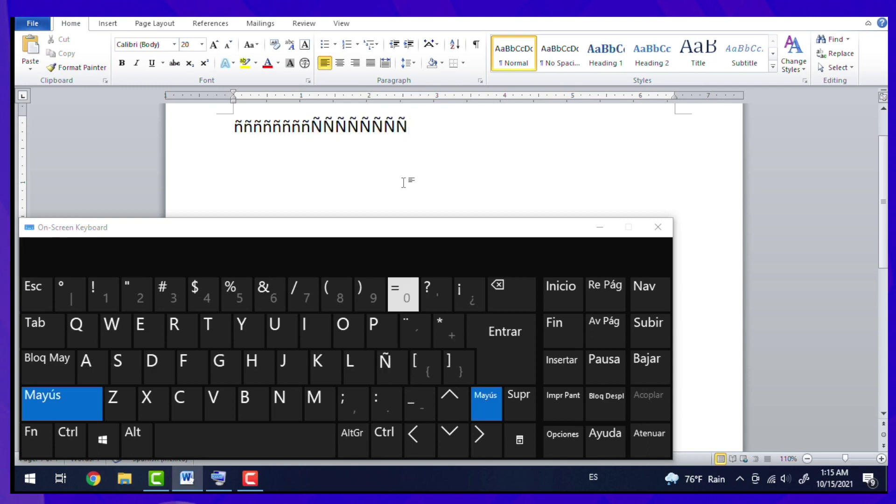
Clear all text from the document and enter the lowercase accented vowels á and é, each followed by a space.
{"action": "key", "text": "ctrl+a"}
{"action": "key", "text": "BackSpace"}
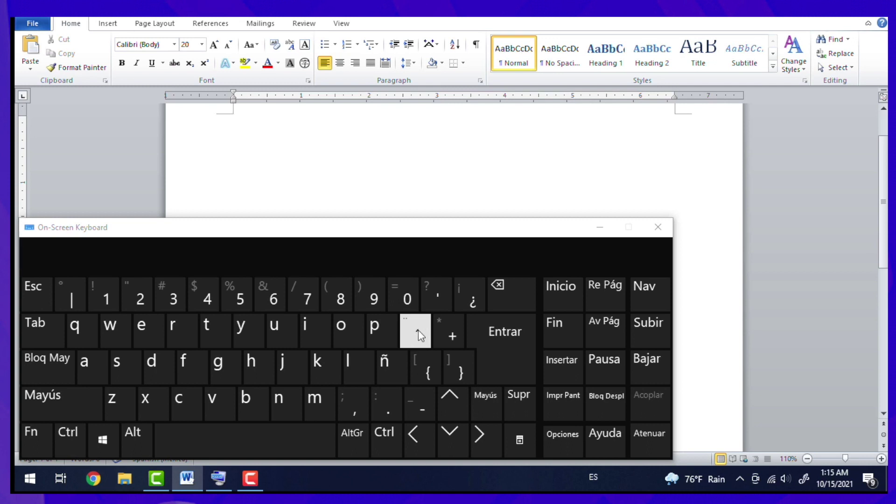
{"action": "left_click", "coordinate": [93, 371]}
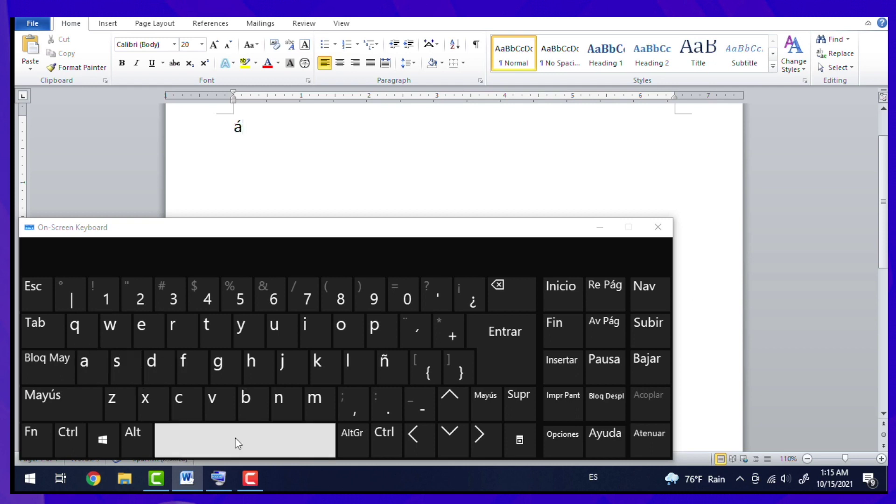
{"action": "left_click", "coordinate": [234, 438]}
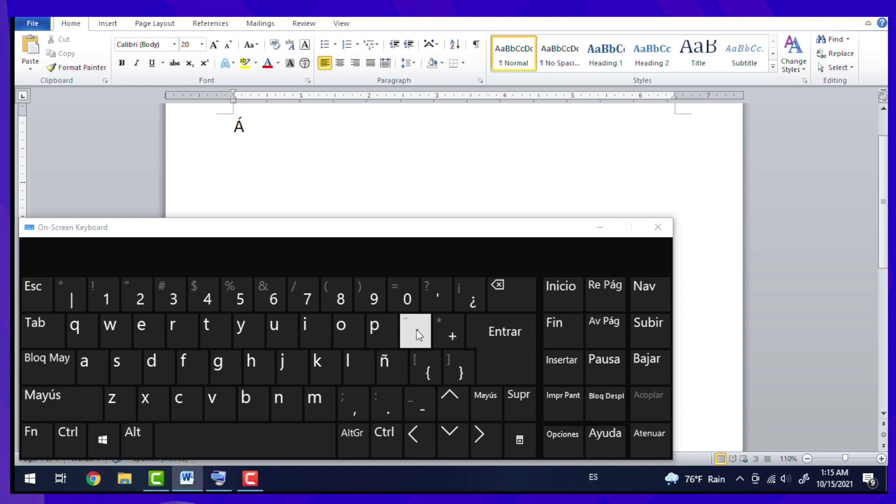
{"action": "left_click", "coordinate": [149, 333]}
{"action": "left_click", "coordinate": [232, 433]}
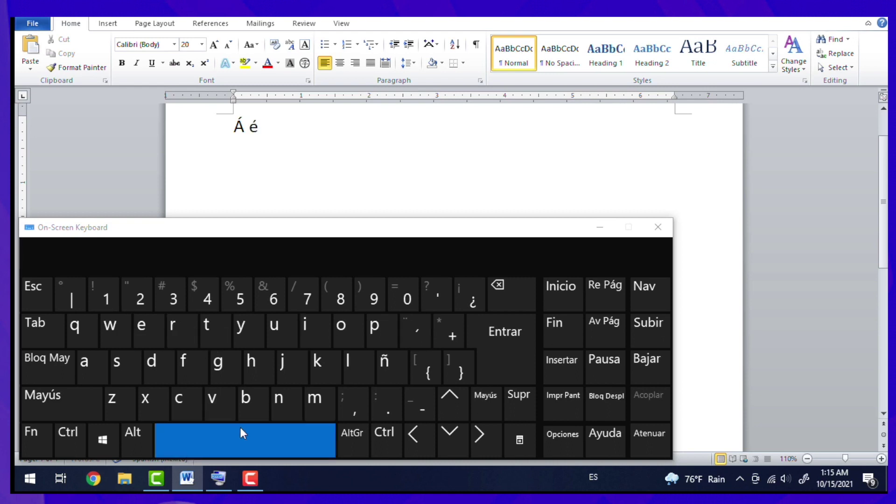
Continue the line with the lowercase accented vowels í, ó and ú, each followed by a space.
{"action": "left_click", "coordinate": [410, 333]}
{"action": "left_click", "coordinate": [305, 332]}
{"action": "left_click", "coordinate": [323, 438]}
{"action": "left_click", "coordinate": [415, 336]}
{"action": "left_click", "coordinate": [345, 330]}
{"action": "left_click", "coordinate": [280, 439]}
{"action": "left_click", "coordinate": [415, 333]}
{"action": "left_click", "coordinate": [294, 336]}
{"action": "left_click", "coordinate": [267, 431]}
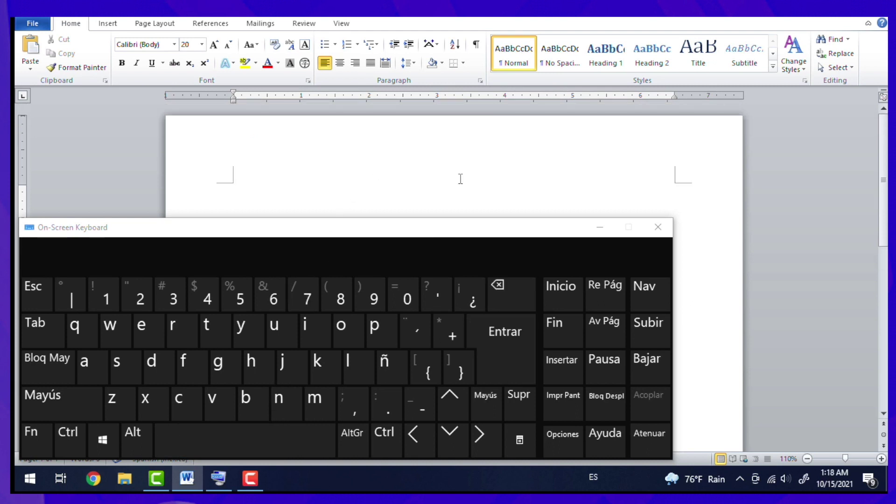
On the blank page, enter the uppercase accented vowels Á and É, each followed by a space.
{"action": "left_click", "coordinate": [416, 329]}
{"action": "left_click", "coordinate": [71, 411]}
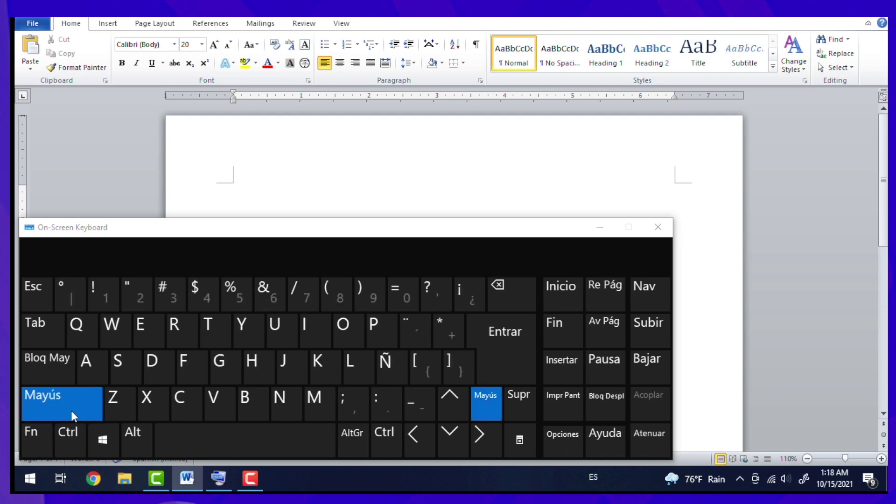
{"action": "left_click", "coordinate": [102, 371]}
{"action": "left_click", "coordinate": [205, 439]}
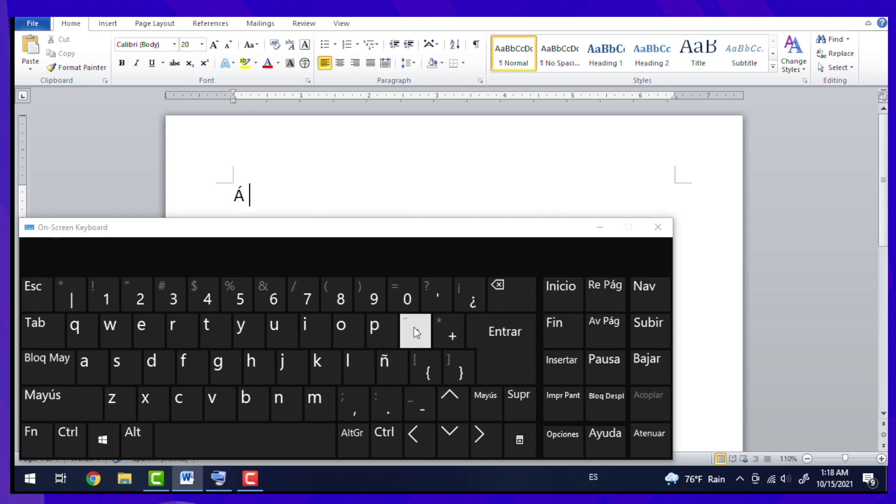
{"action": "left_click", "coordinate": [54, 401]}
{"action": "left_click", "coordinate": [156, 348]}
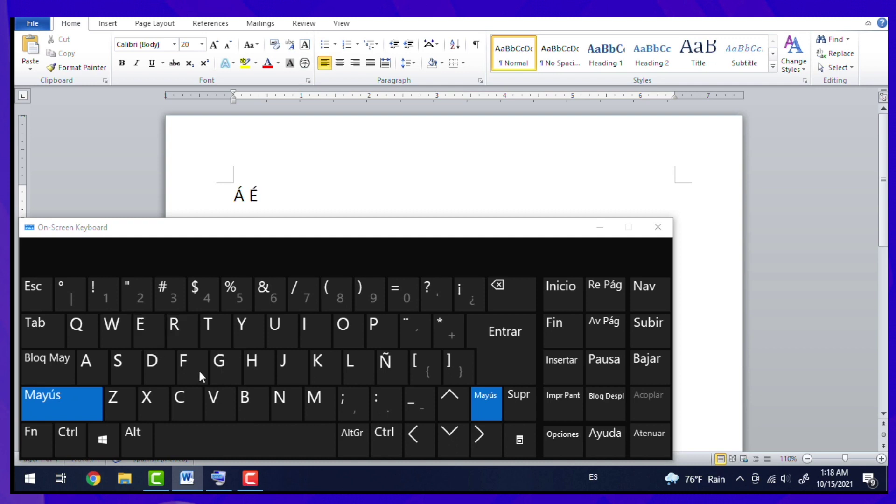
{"action": "left_click", "coordinate": [241, 430]}
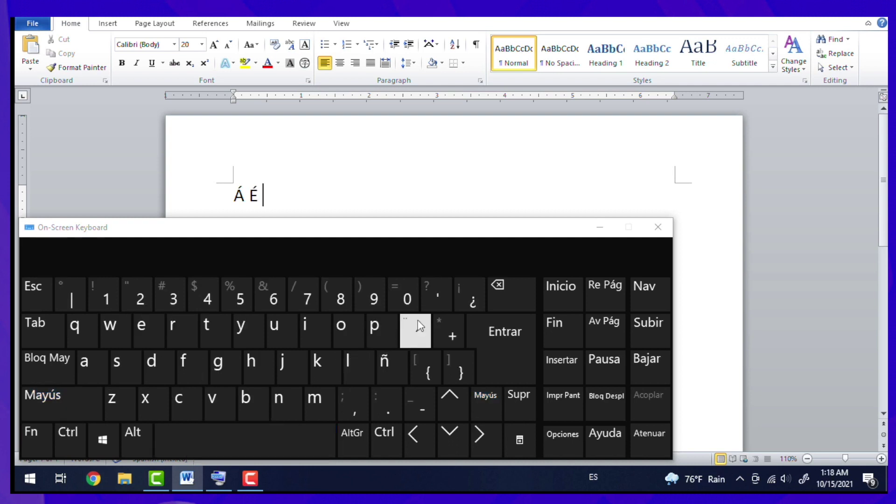
Continue the line with the uppercase accented vowels Í, Ó and Ú, separated by spaces.
{"action": "left_click", "coordinate": [56, 402]}
{"action": "left_click", "coordinate": [305, 329]}
{"action": "left_click", "coordinate": [295, 432]}
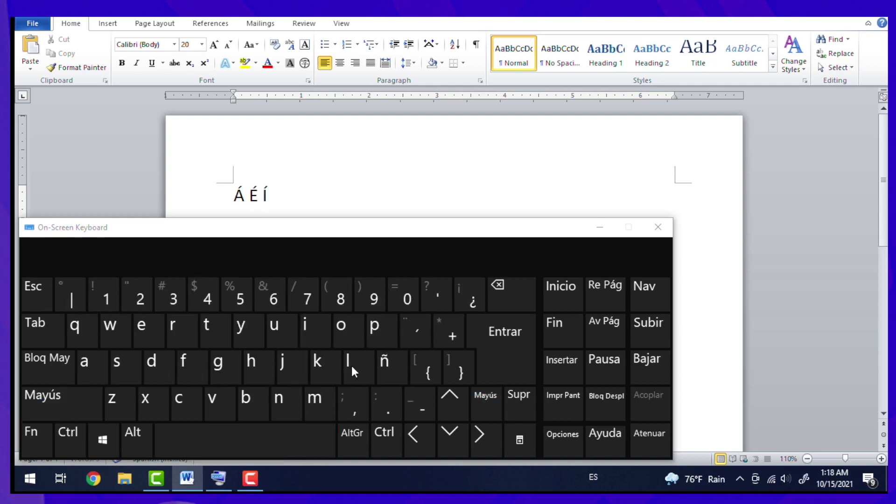
{"action": "left_click", "coordinate": [410, 333]}
{"action": "left_click", "coordinate": [69, 407]}
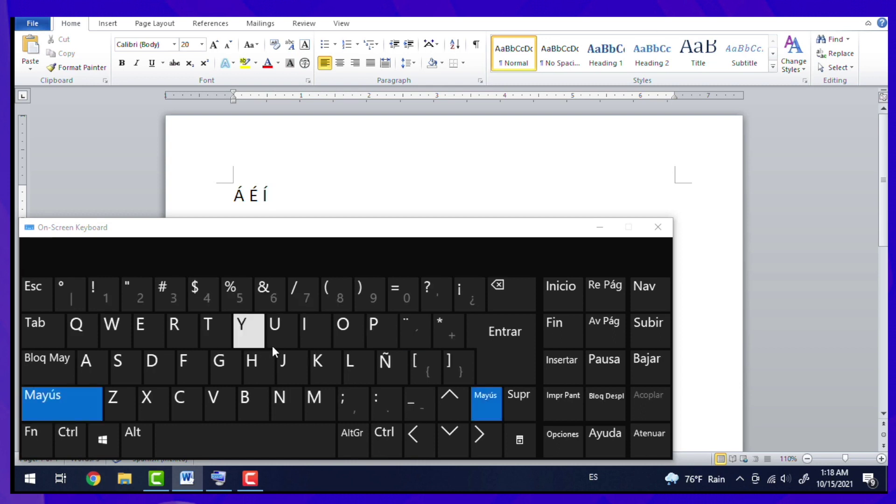
{"action": "left_click", "coordinate": [344, 328]}
{"action": "left_click", "coordinate": [280, 427]}
{"action": "left_click", "coordinate": [408, 333]}
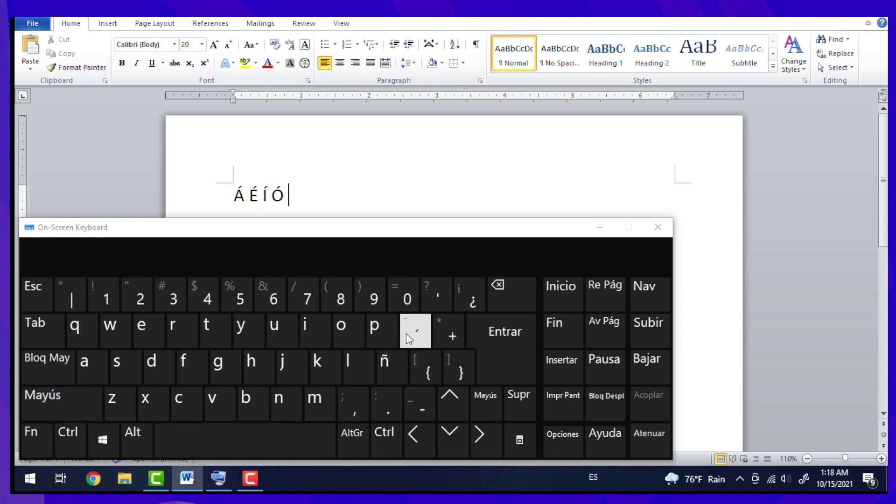
{"action": "left_click", "coordinate": [58, 402]}
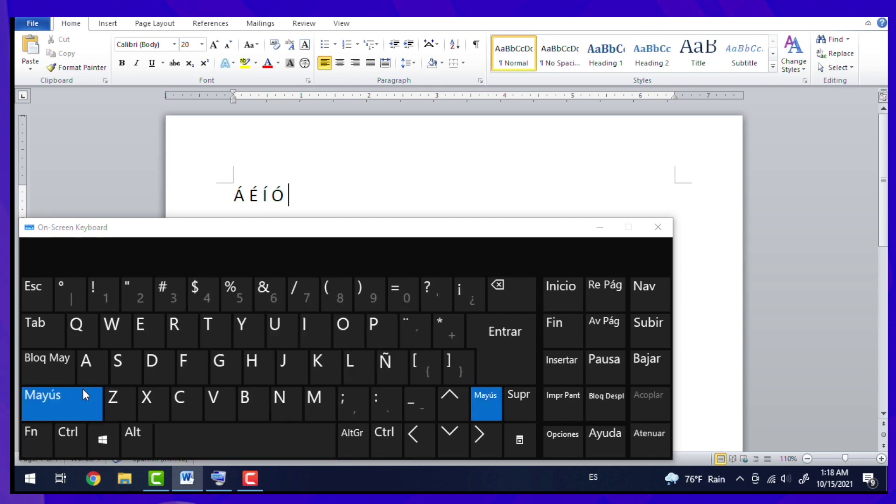
{"action": "left_click", "coordinate": [274, 329]}
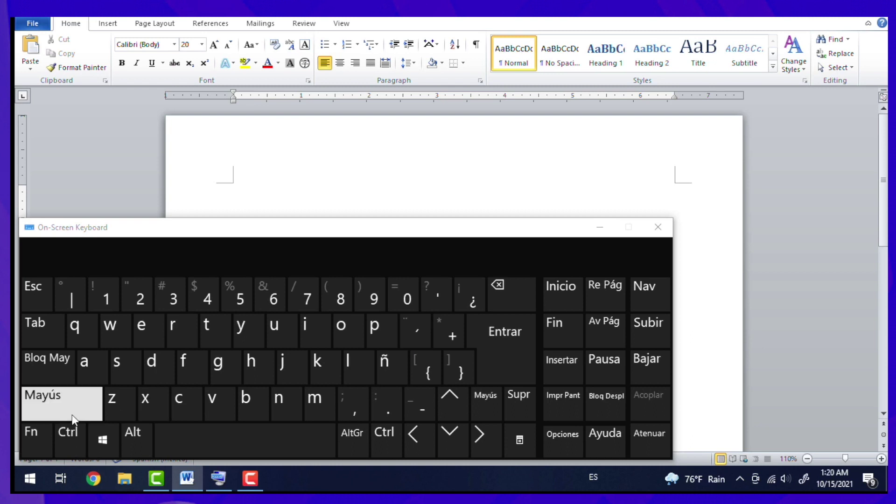
On the blank page, enter the dieresis vowels Ä and ö, each followed by a space.
{"action": "left_click", "coordinate": [60, 404]}
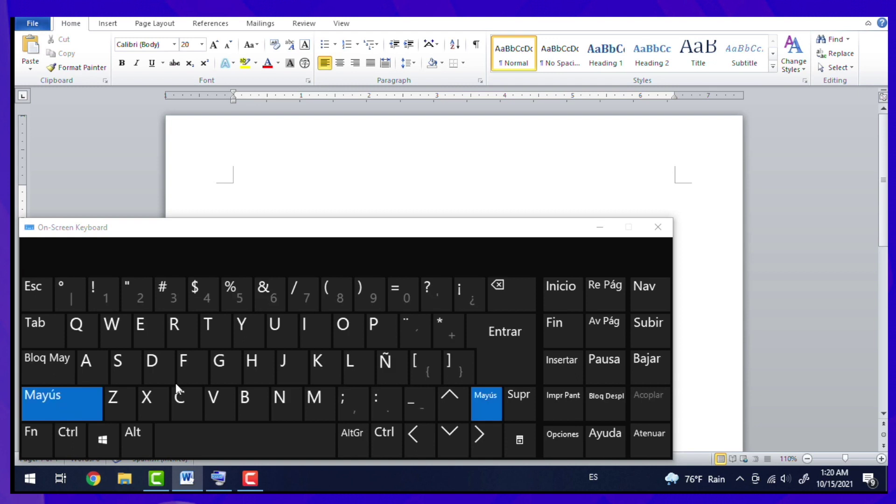
{"action": "left_click", "coordinate": [412, 323]}
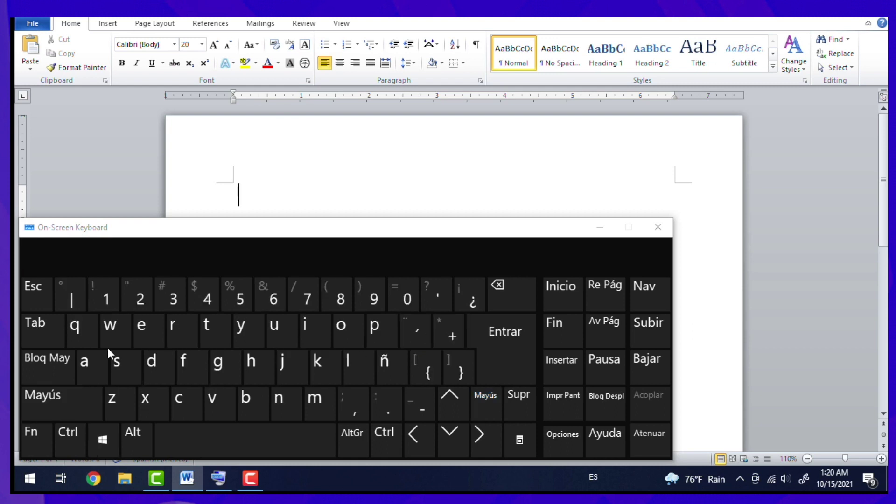
{"action": "left_click", "coordinate": [98, 365]}
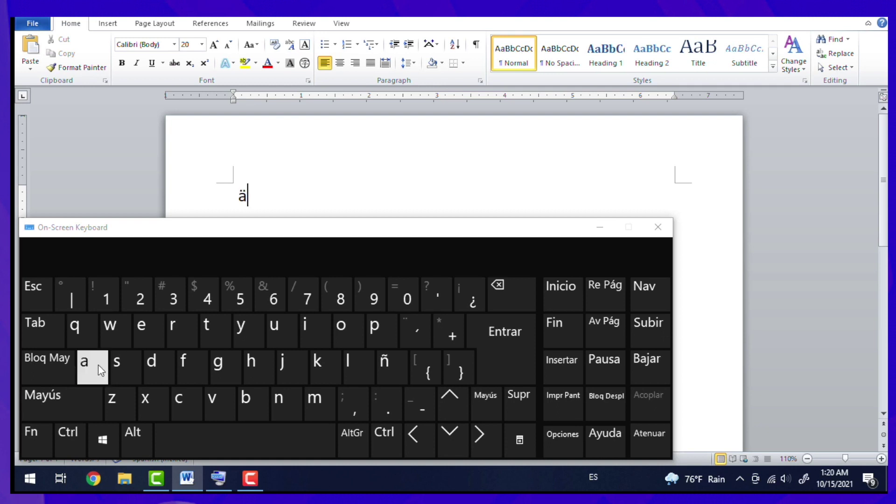
{"action": "left_click", "coordinate": [173, 444]}
{"action": "left_click", "coordinate": [73, 403]}
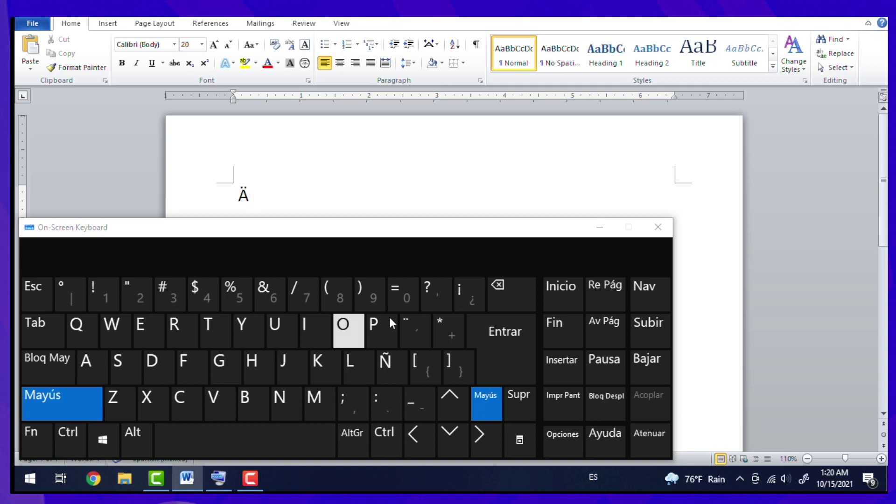
{"action": "left_click", "coordinate": [413, 326]}
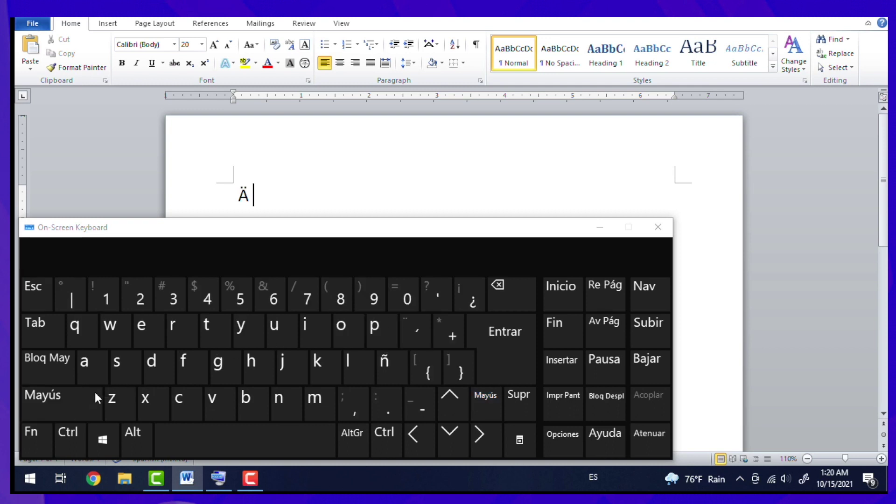
{"action": "left_click", "coordinate": [339, 334]}
{"action": "left_click", "coordinate": [282, 421]}
Continue the line with the lowercase dieresis vowels ü, ï and ë, each followed by a space.
{"action": "left_click", "coordinate": [66, 403]}
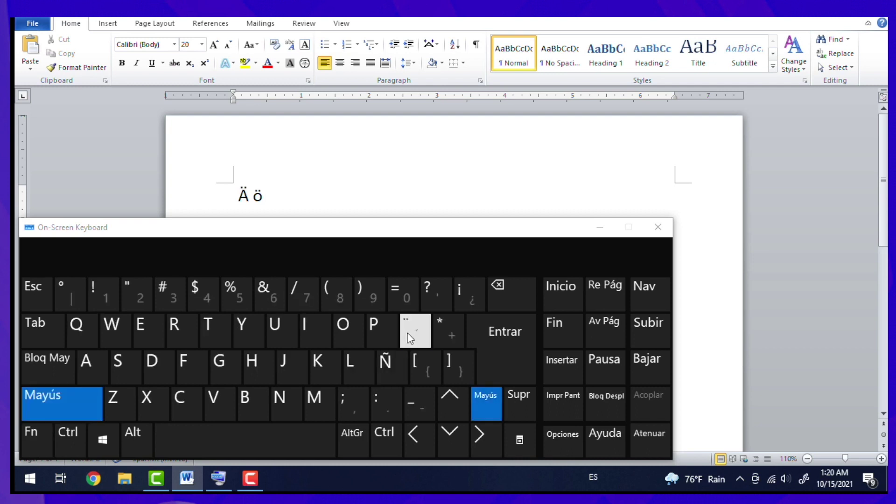
{"action": "left_click", "coordinate": [408, 333]}
{"action": "left_click", "coordinate": [290, 329]}
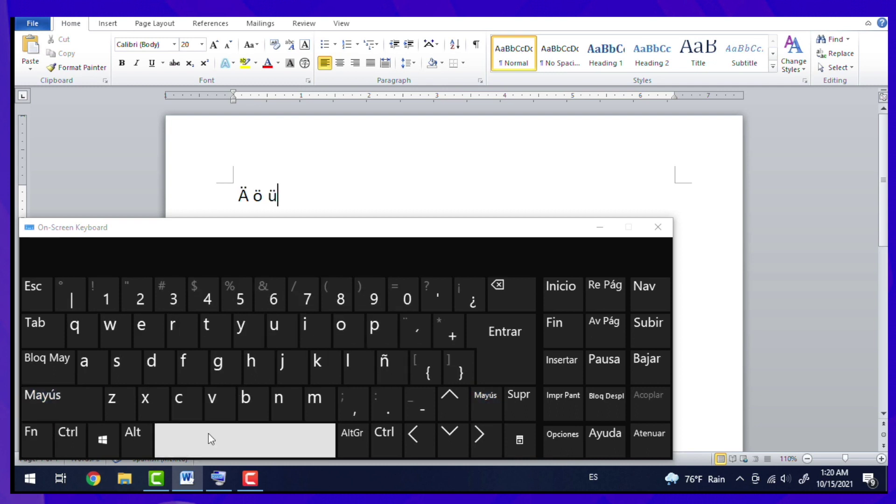
{"action": "left_click", "coordinate": [76, 407]}
{"action": "left_click", "coordinate": [414, 327]}
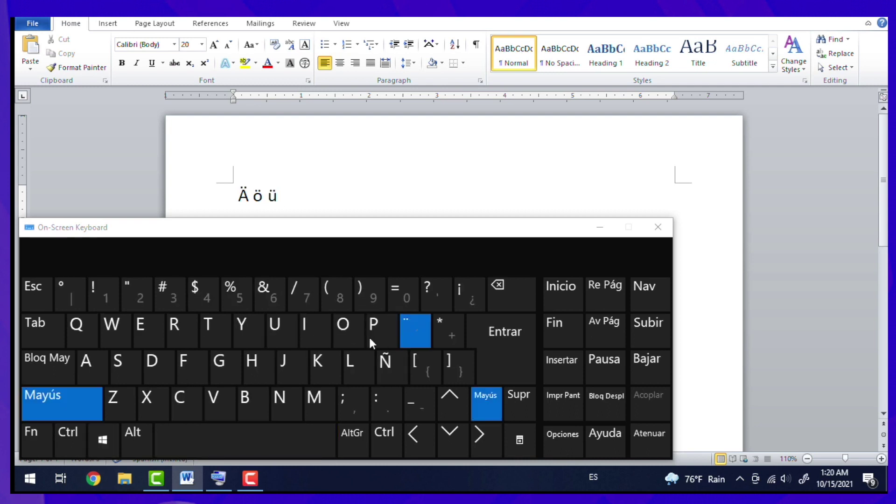
{"action": "left_click", "coordinate": [313, 328]}
{"action": "left_click", "coordinate": [234, 439]}
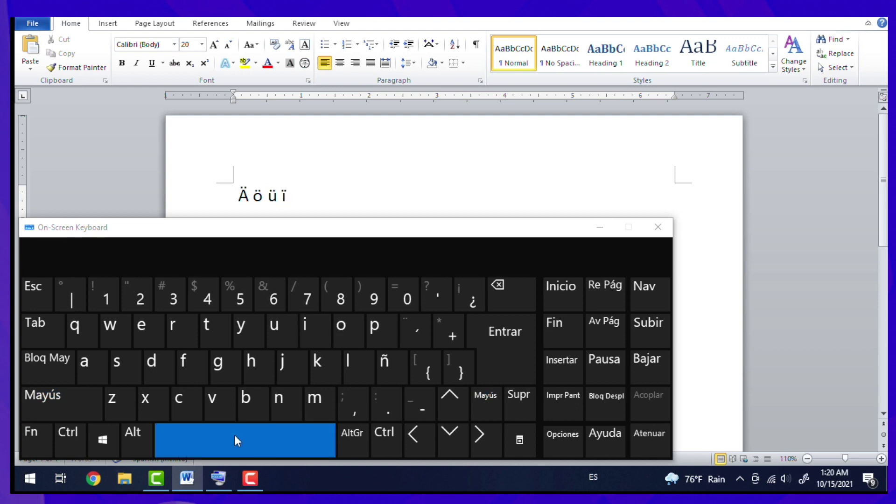
{"action": "left_click", "coordinate": [75, 401]}
{"action": "left_click", "coordinate": [420, 327]}
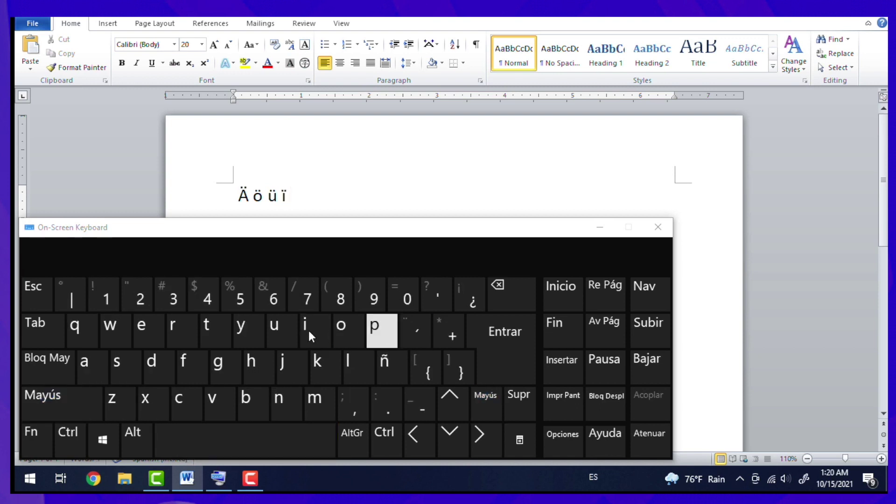
{"action": "left_click", "coordinate": [145, 329]}
{"action": "left_click", "coordinate": [269, 444]}
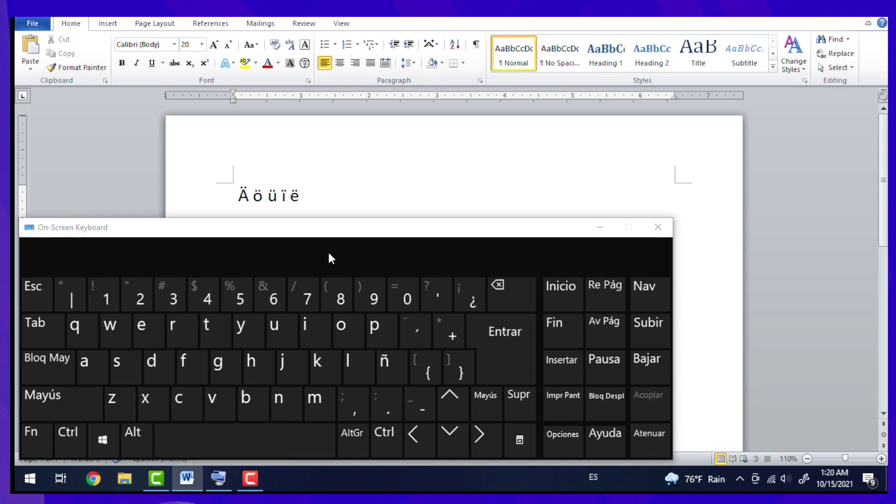
{"action": "double_click", "coordinate": [277, 197]}
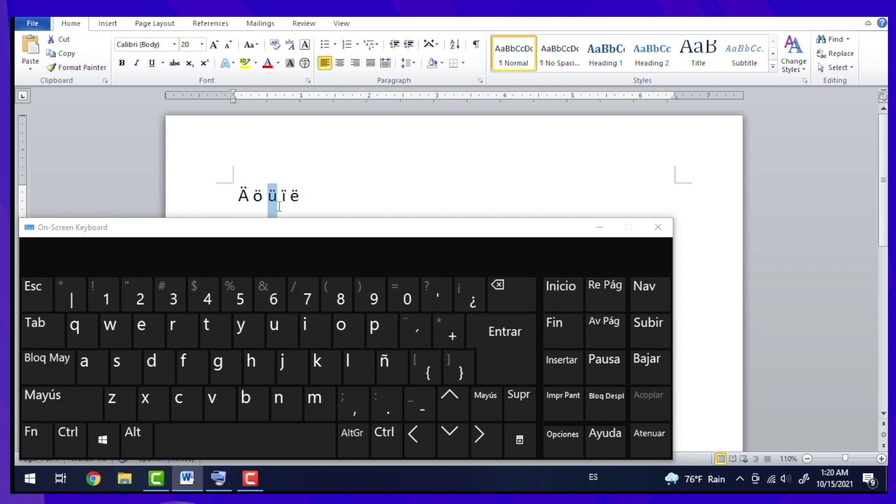
{"action": "left_click", "coordinate": [331, 193]}
{"action": "left_click", "coordinate": [272, 198]}
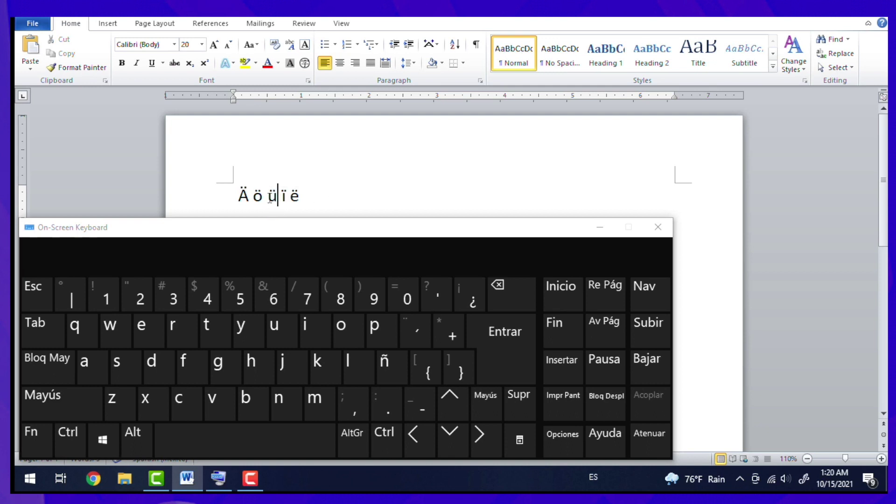
Clear the line of dieresis vowels and enter an uppercase Ä followed by a space.
{"action": "left_click", "coordinate": [205, 205]}
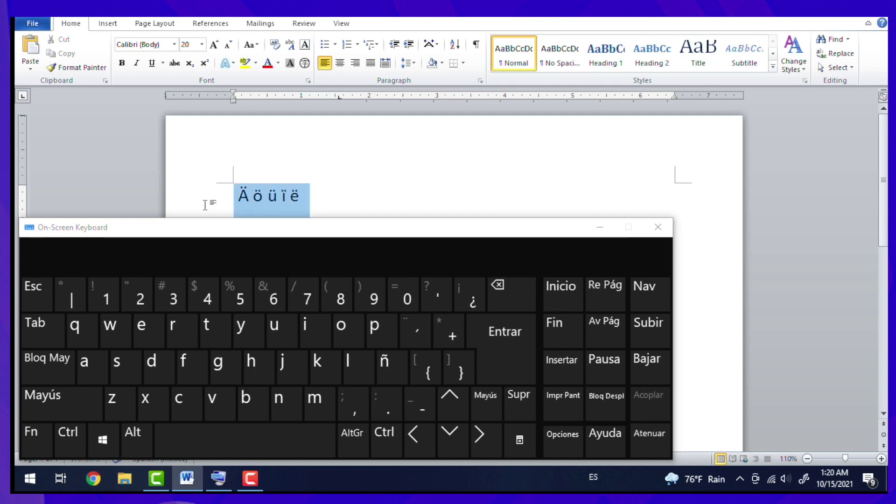
{"action": "left_click", "coordinate": [508, 290]}
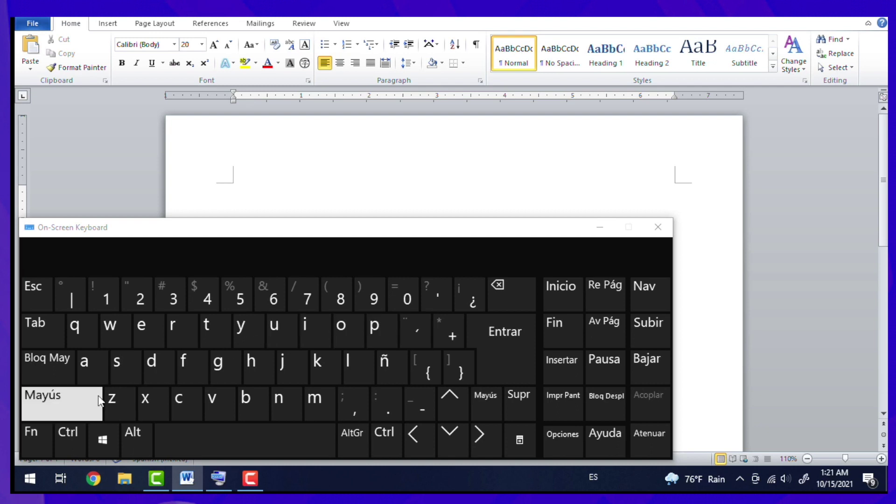
{"action": "left_click", "coordinate": [70, 401]}
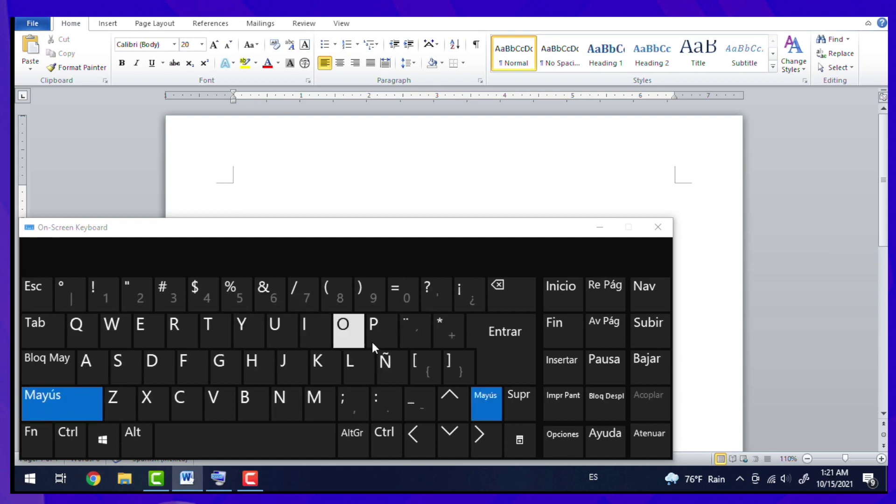
{"action": "left_click", "coordinate": [408, 326]}
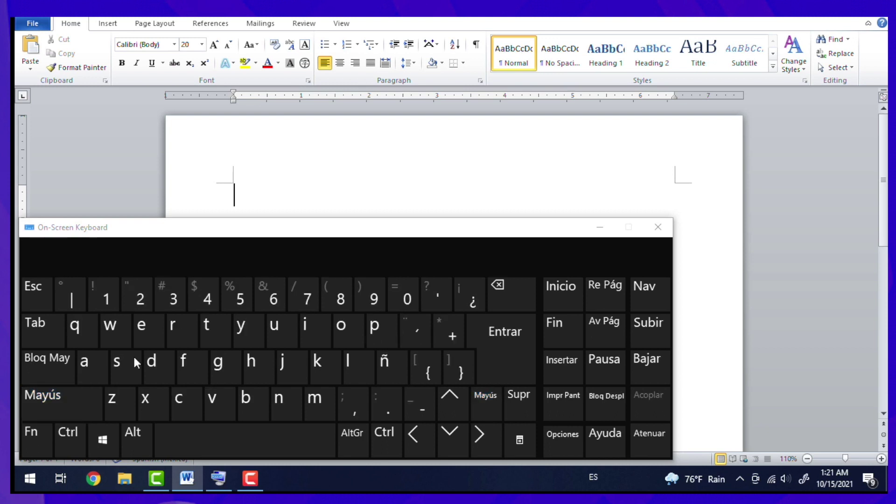
{"action": "left_click", "coordinate": [60, 401]}
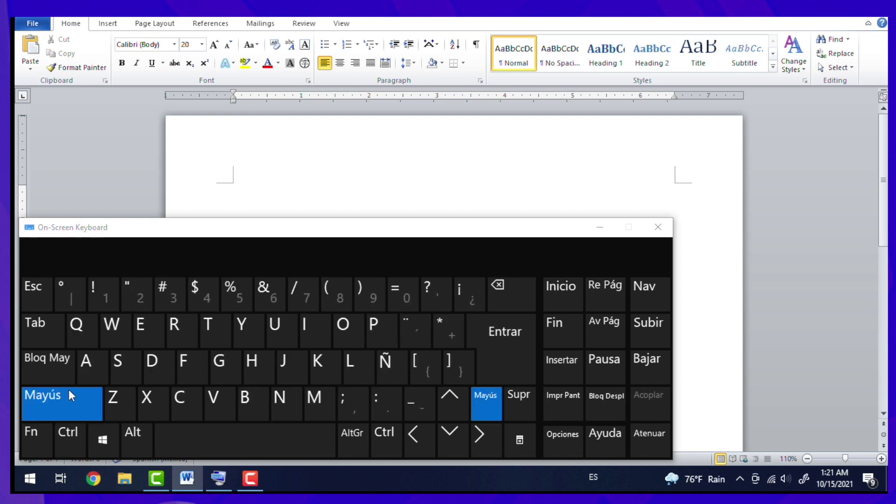
{"action": "left_click", "coordinate": [91, 366]}
{"action": "left_click", "coordinate": [222, 449]}
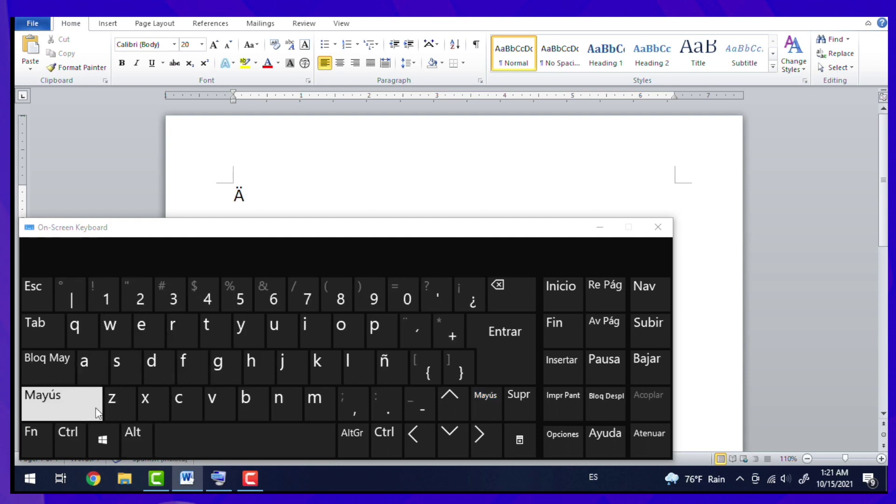
Continue the line with the uppercase dieresis vowels Ë and Ö, each followed by a space.
{"action": "left_click", "coordinate": [97, 409]}
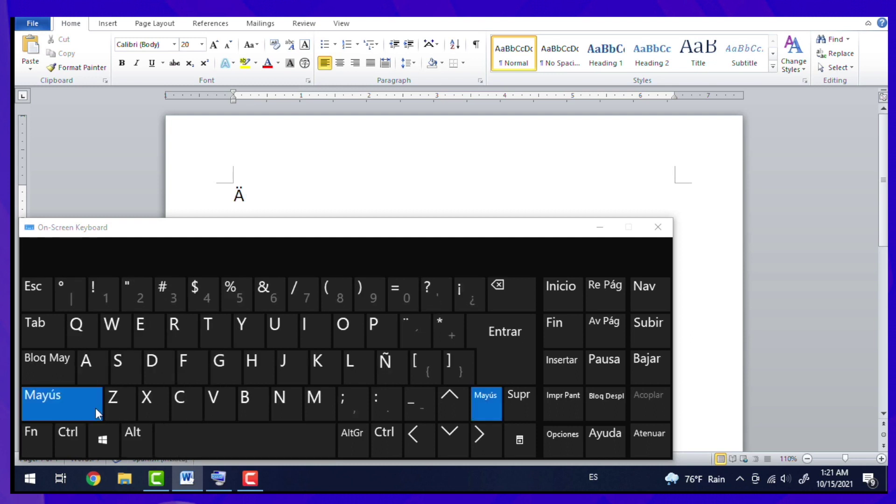
{"action": "left_click", "coordinate": [408, 327]}
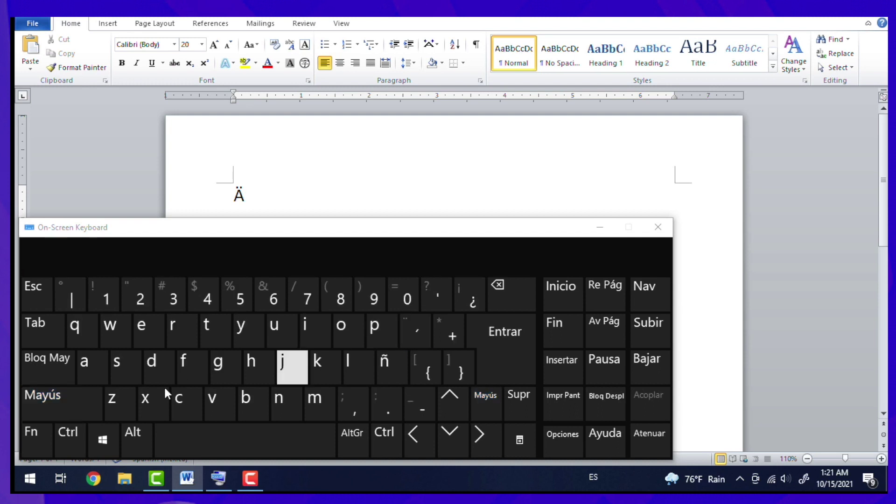
{"action": "left_click", "coordinate": [82, 405]}
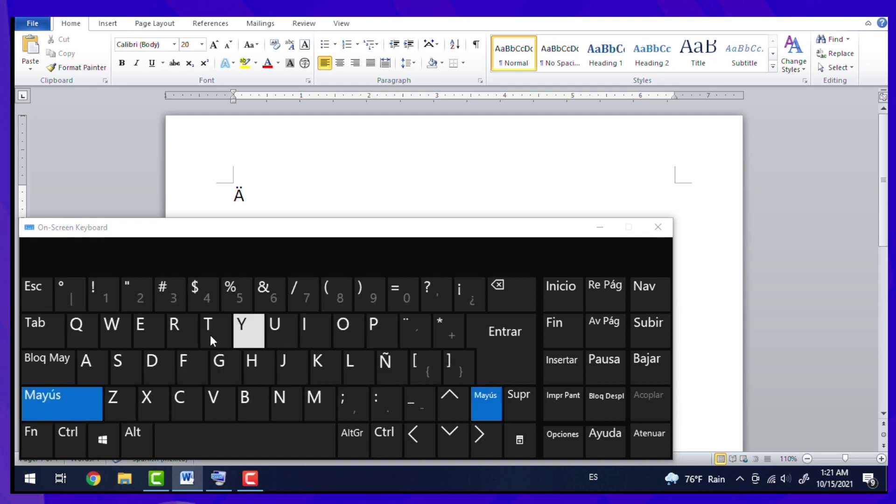
{"action": "left_click", "coordinate": [140, 327]}
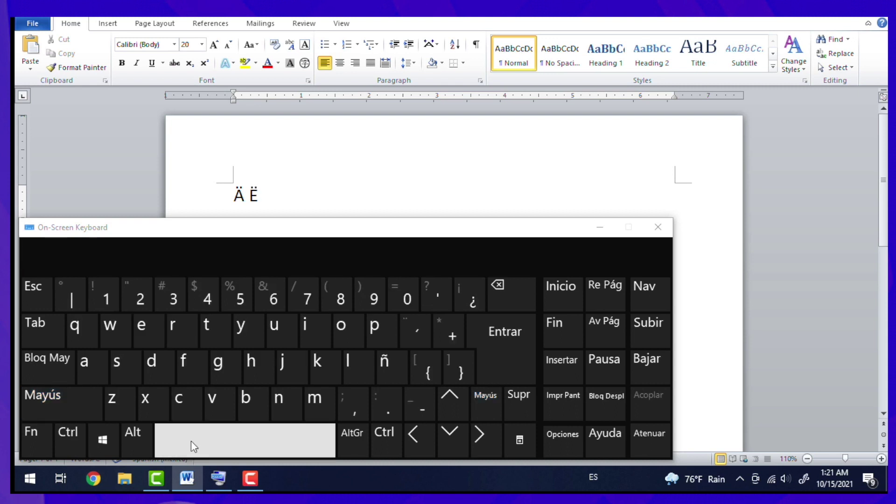
{"action": "left_click", "coordinate": [75, 411]}
{"action": "left_click", "coordinate": [418, 336]}
{"action": "left_click", "coordinate": [70, 405]}
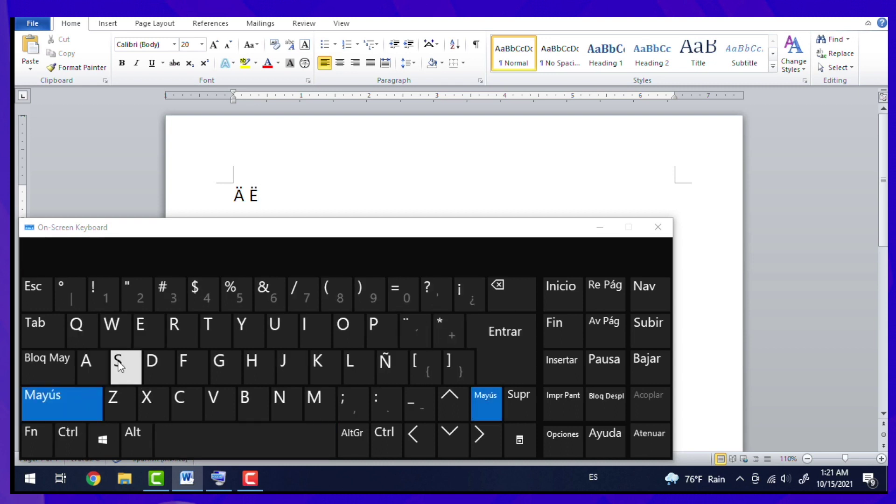
{"action": "left_click", "coordinate": [340, 331]}
{"action": "left_click", "coordinate": [258, 440]}
Add the uppercase dieresis vowels Ü and Ï to the line, each followed by a space.
{"action": "left_click", "coordinate": [71, 406]}
{"action": "left_click", "coordinate": [416, 336]}
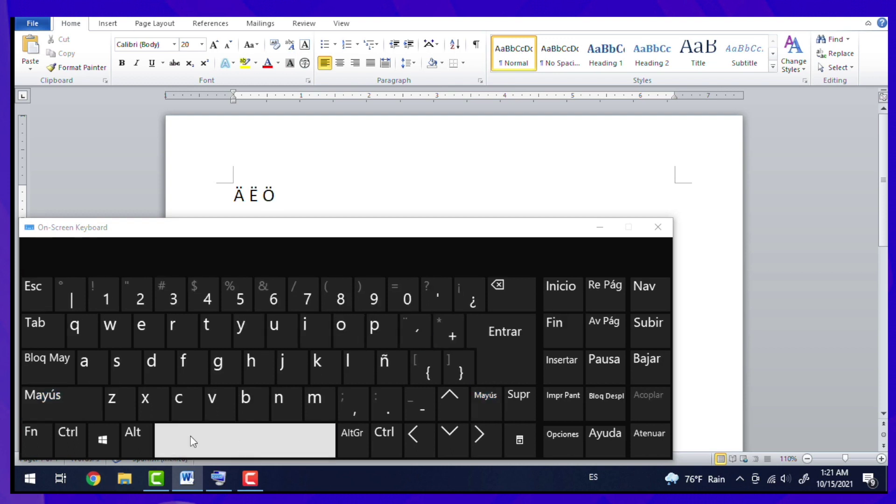
{"action": "left_click", "coordinate": [86, 406]}
{"action": "left_click", "coordinate": [280, 336]}
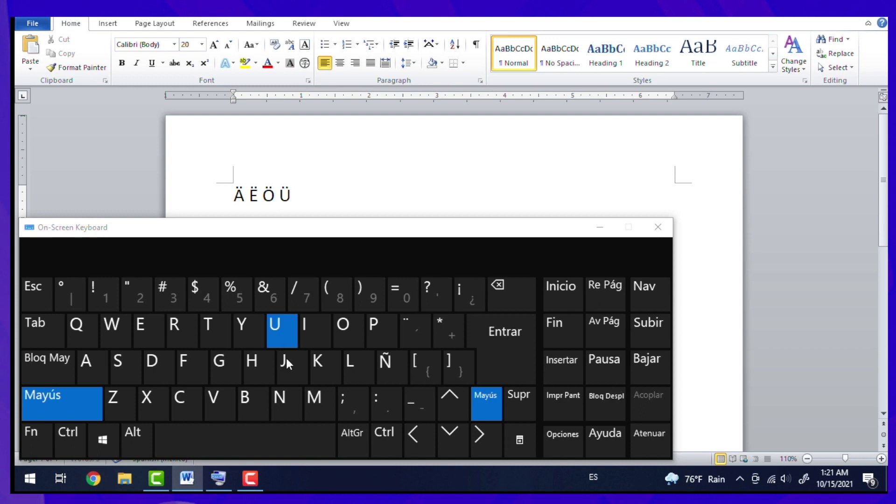
{"action": "left_click", "coordinate": [269, 430]}
{"action": "left_click", "coordinate": [87, 402]}
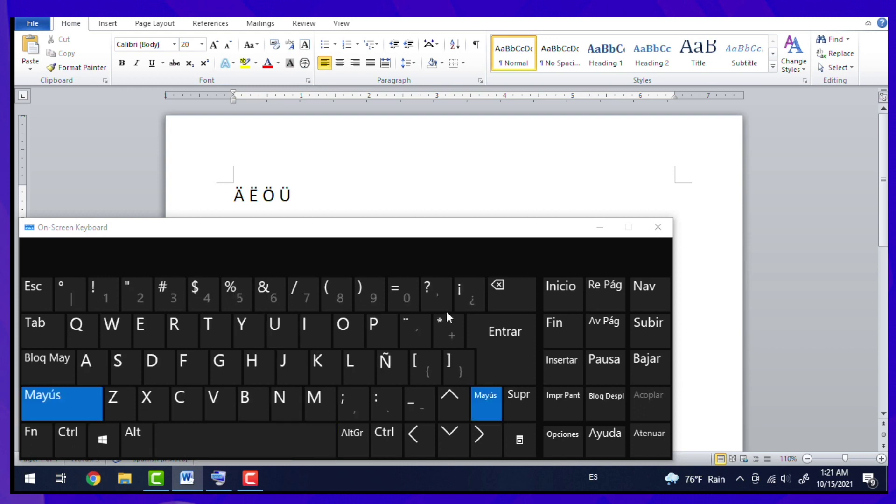
{"action": "left_click", "coordinate": [416, 332]}
{"action": "left_click", "coordinate": [81, 397]}
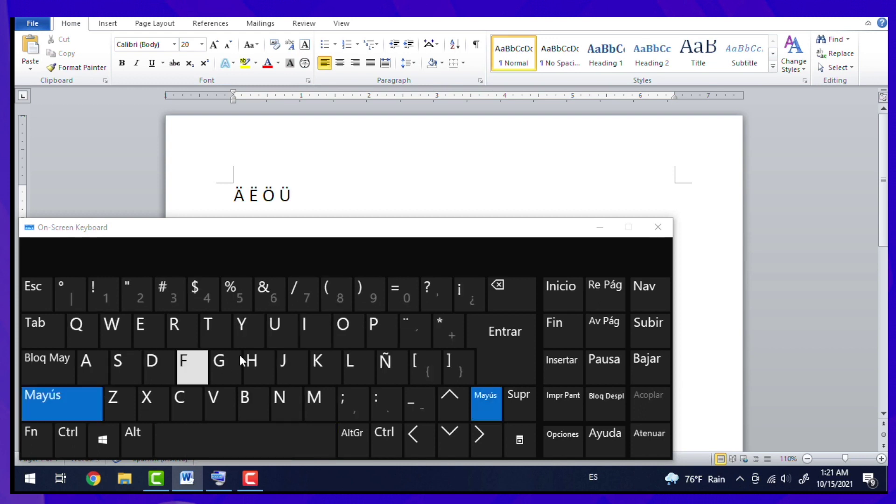
{"action": "left_click", "coordinate": [310, 321]}
{"action": "left_click", "coordinate": [291, 430]}
Delete the whole line of uppercase dieresis vowels from the document.
{"action": "left_click_drag", "start_coordinate": [331, 196], "coordinate": [186, 199]}
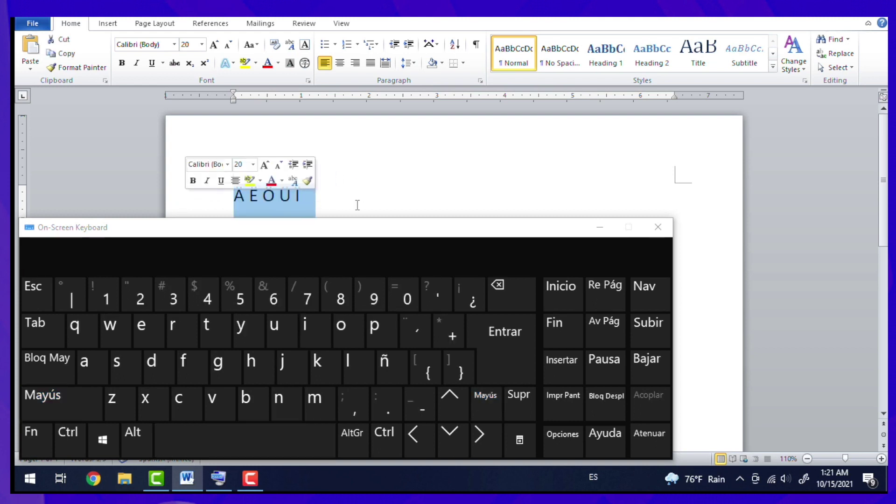
{"action": "scroll", "coordinate": [380, 159], "scroll_direction": "down", "scroll_amount": 1}
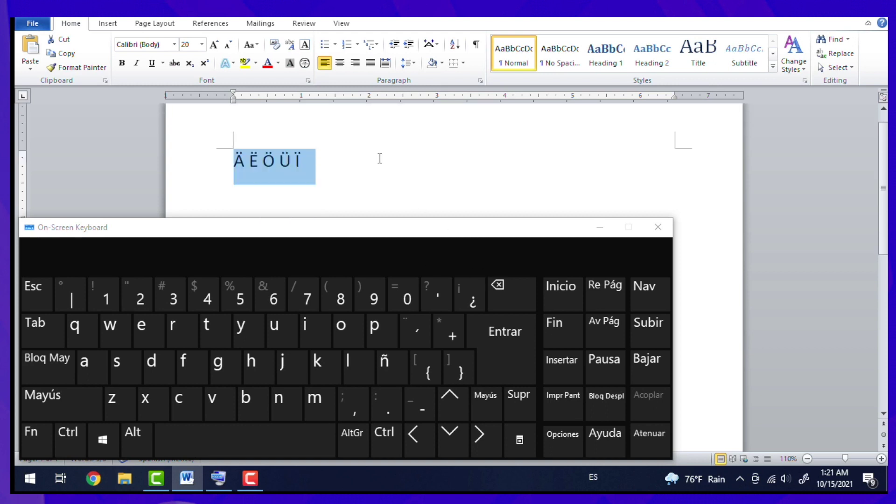
{"action": "left_click", "coordinate": [508, 295]}
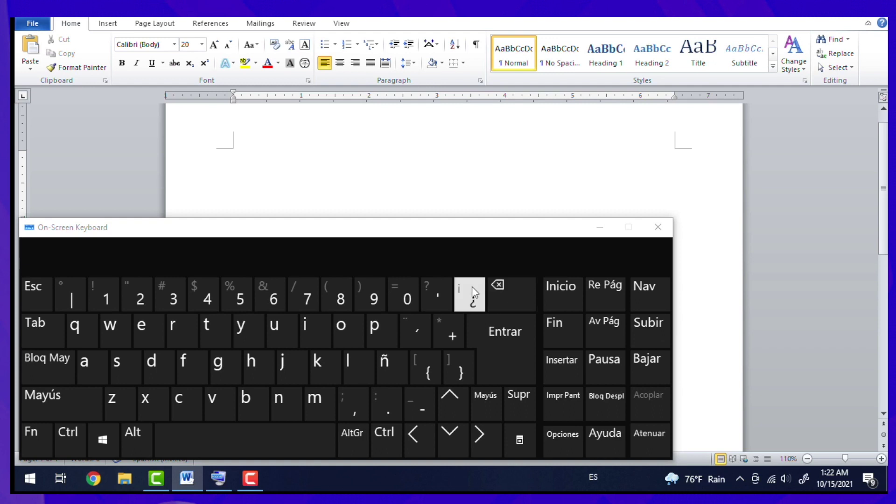
Enter the text ¿Hola? with opening and closing question marks, followed by a space.
{"action": "left_click", "coordinate": [472, 303]}
{"action": "left_click", "coordinate": [89, 403]}
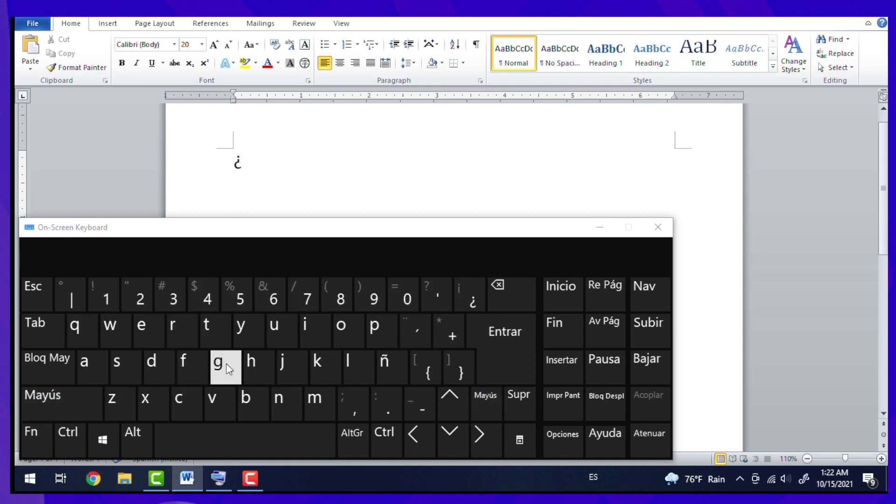
{"action": "type", "text": "Hola"}
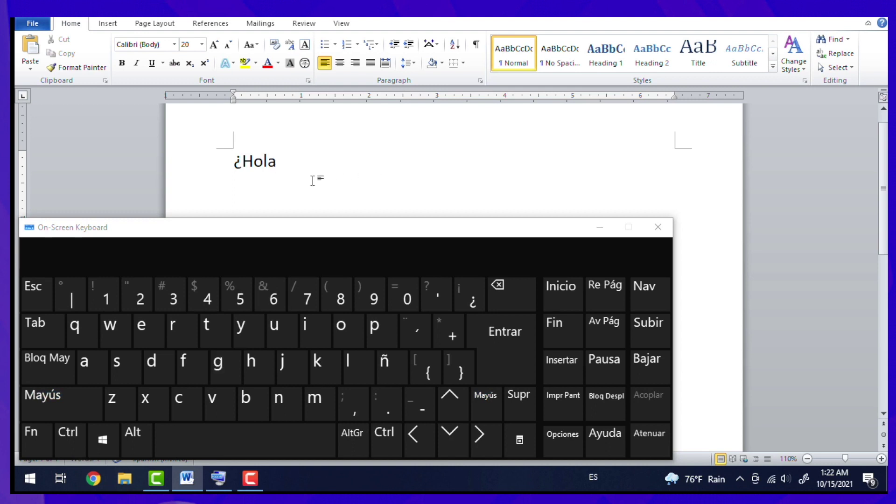
{"action": "left_click", "coordinate": [75, 396]}
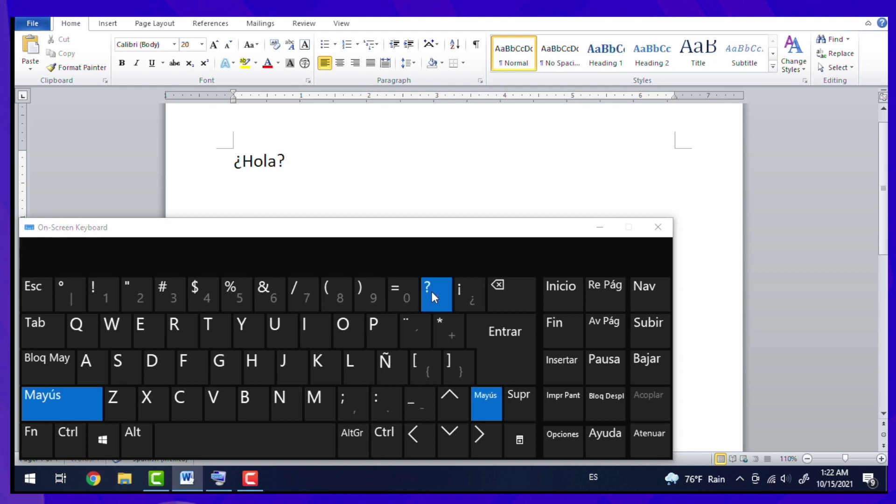
{"action": "left_click", "coordinate": [239, 442]}
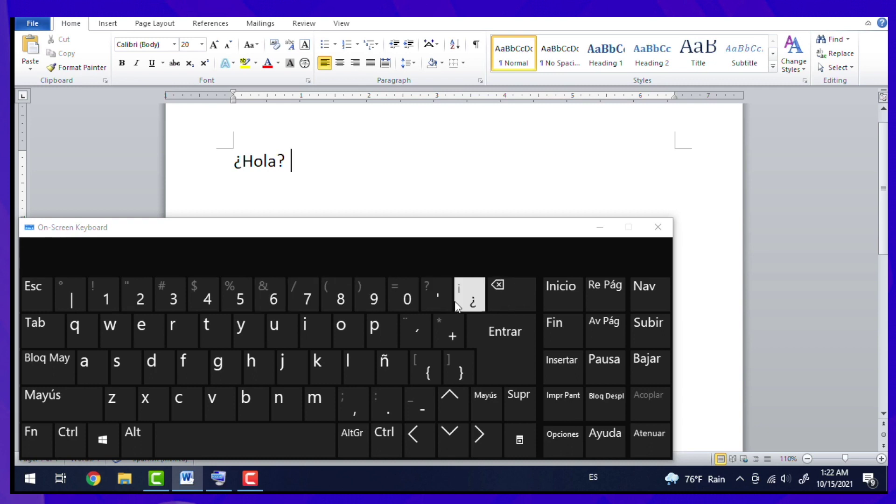
Add seven opening question marks (¿) after the text ¿Hola? on the same line.
{"action": "left_click", "coordinate": [473, 297]}
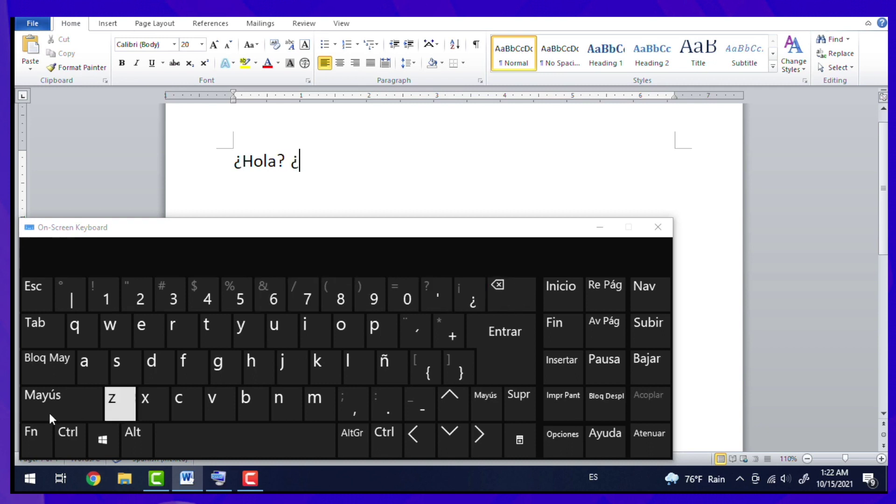
{"action": "left_click", "coordinate": [473, 297]}
{"action": "left_click", "coordinate": [472, 297]}
{"action": "left_click", "coordinate": [472, 297]}
{"action": "left_click", "coordinate": [473, 297]}
{"action": "left_click", "coordinate": [473, 297]}
{"action": "left_click", "coordinate": [473, 297]}
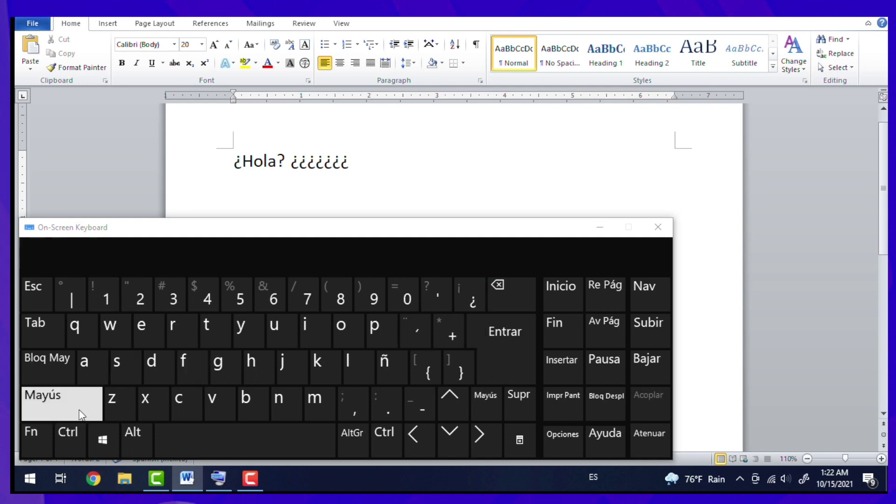
Add a run of closing question marks (?) directly after the row of opening ones.
{"action": "left_click", "coordinate": [91, 401]}
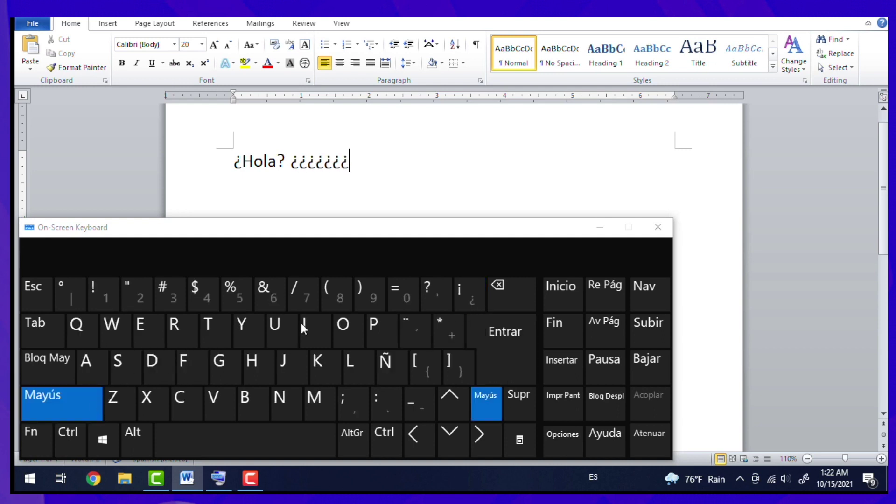
{"action": "left_click", "coordinate": [436, 290]}
{"action": "left_click", "coordinate": [436, 291]}
{"action": "left_click", "coordinate": [436, 291]}
{"action": "left_click", "coordinate": [435, 291]}
{"action": "left_click", "coordinate": [436, 291]}
{"action": "left_click", "coordinate": [436, 291]}
{"action": "left_click", "coordinate": [436, 290]}
{"action": "left_click", "coordinate": [436, 290]}
{"action": "left_click", "coordinate": [436, 291]}
{"action": "left_click", "coordinate": [436, 290]}
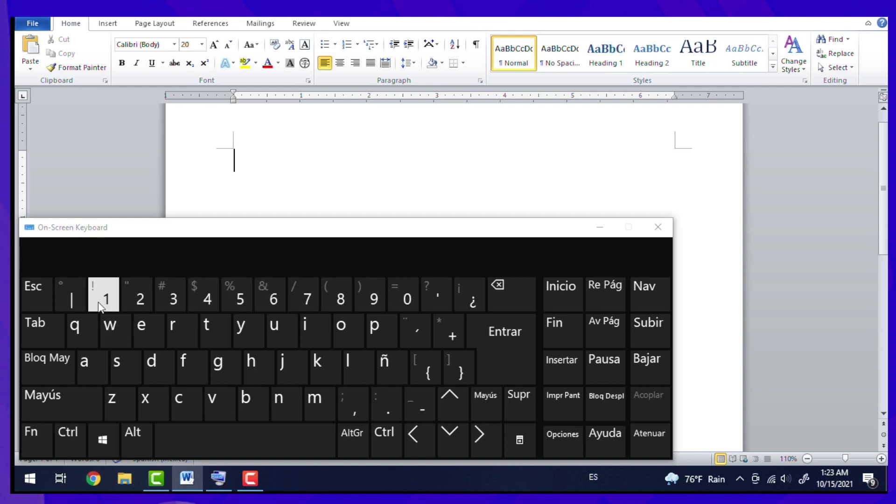
Enter one opening exclamation mark followed by a run of closing ones, and delete that line.
{"action": "type", "text": "¡!!!!!!!"}
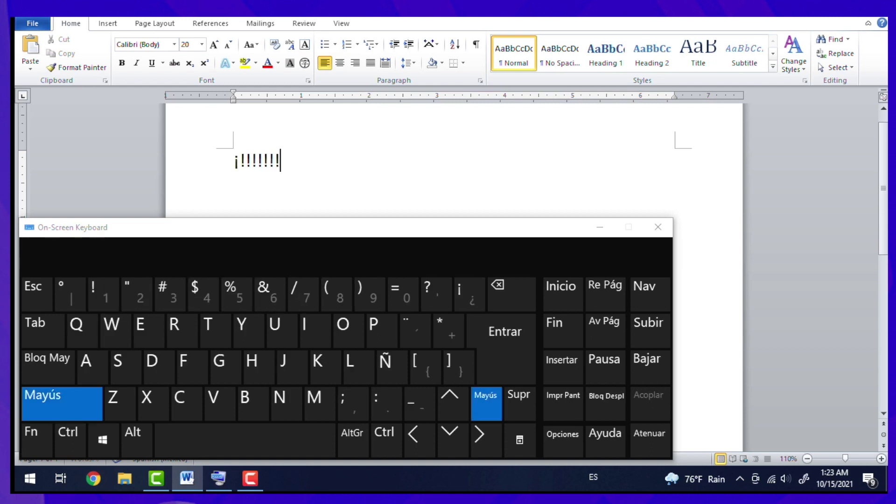
{"action": "left_click", "coordinate": [162, 187]}
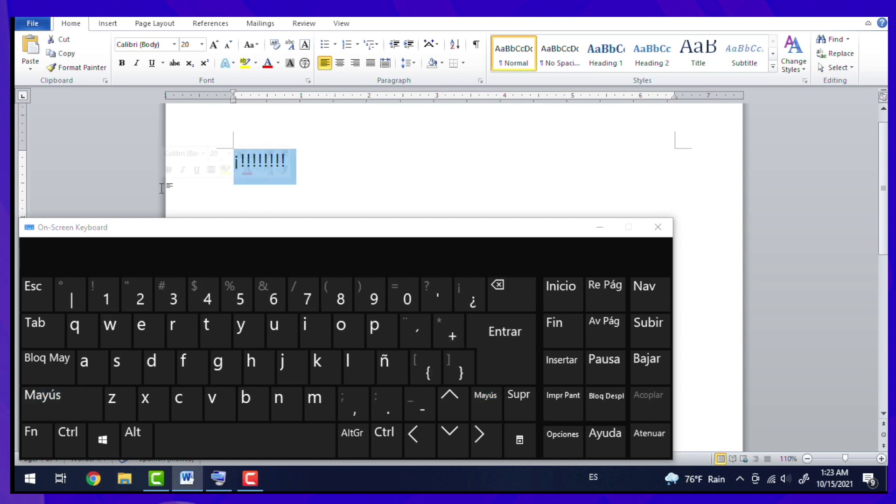
{"action": "key", "text": "BackSpace"}
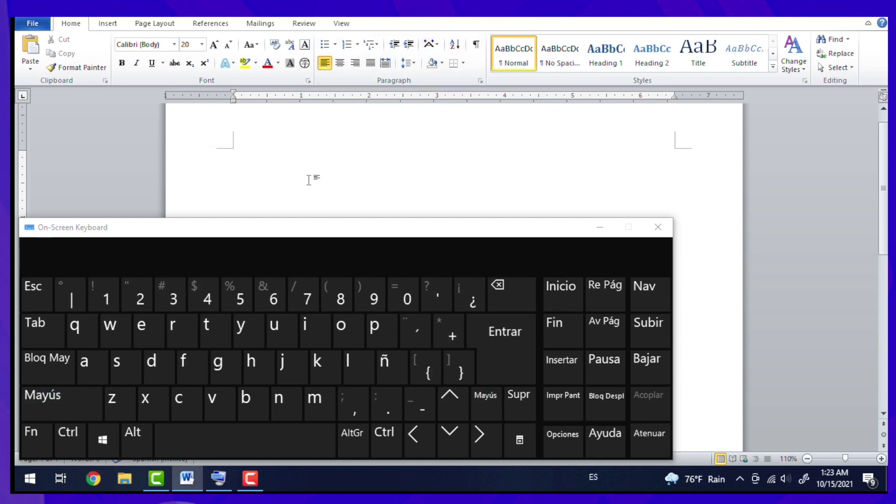
Enter a row of opening exclamation marks (¡) followed by a row of closing exclamation marks (!).
{"action": "left_click", "coordinate": [89, 401]}
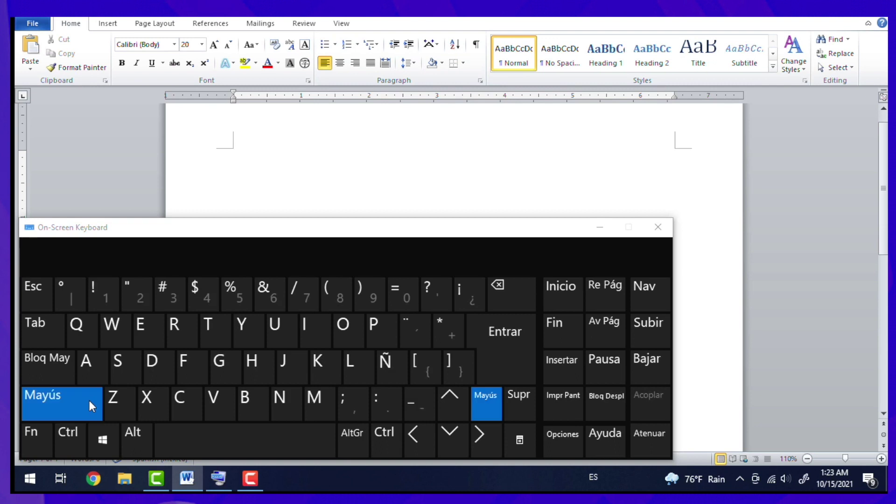
{"action": "left_click", "coordinate": [468, 293]}
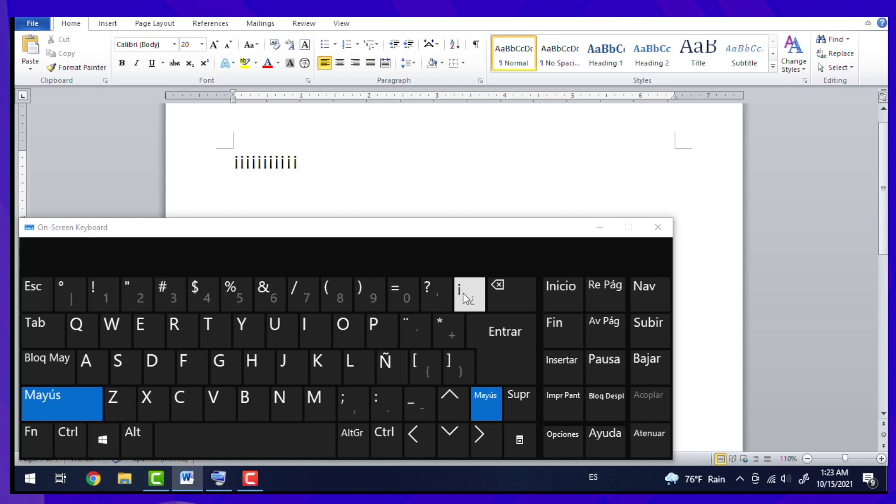
{"action": "left_click", "coordinate": [50, 395]}
{"action": "left_click", "coordinate": [50, 396]}
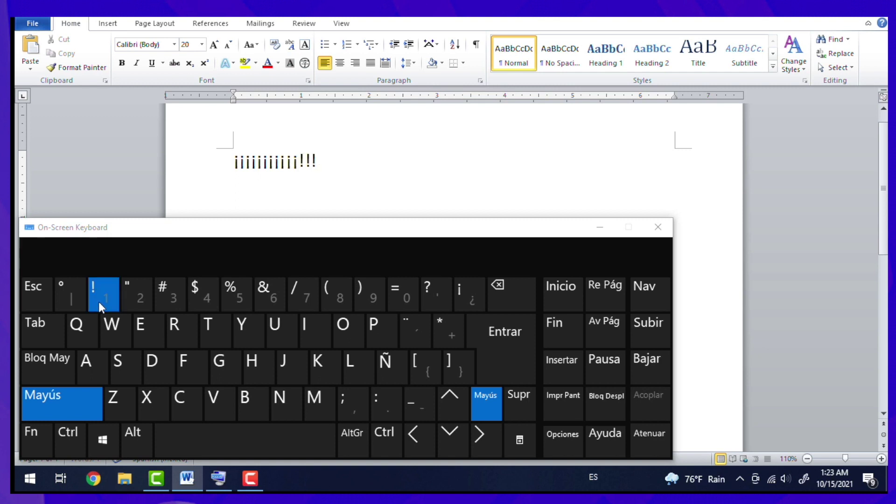
{"action": "type", "text": "!!!!!!!!!"}
Replace the line of exclamation marks with the text ¡Hola!, using opening and closing exclamation marks.
{"action": "left_click_drag", "start_coordinate": [416, 171], "coordinate": [198, 178]}
{"action": "key", "text": "Delete"}
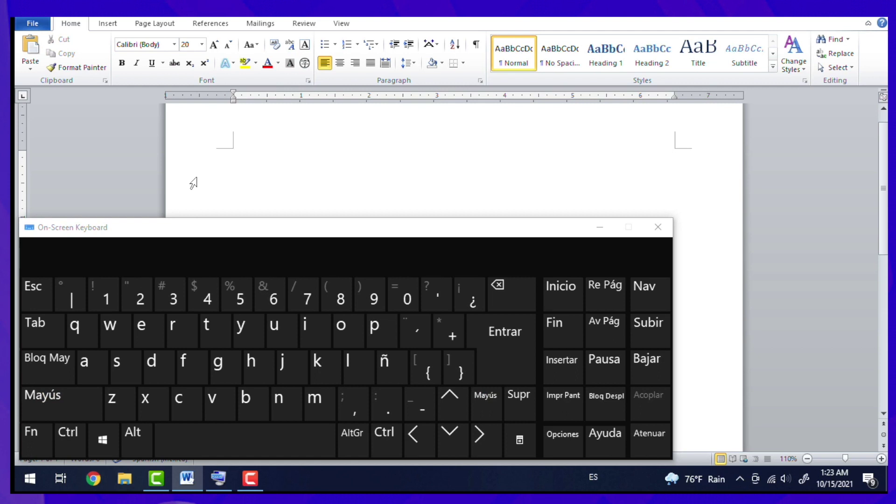
{"action": "key", "text": "shift"}
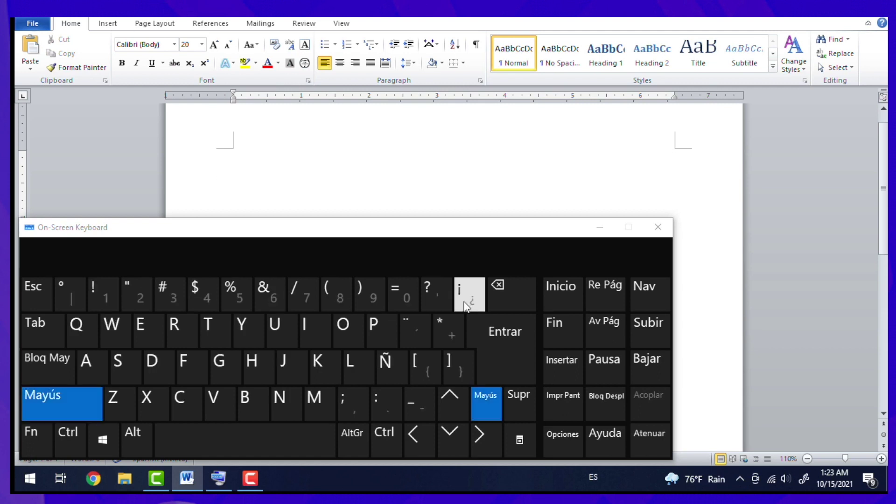
{"action": "key", "text": "shift"}
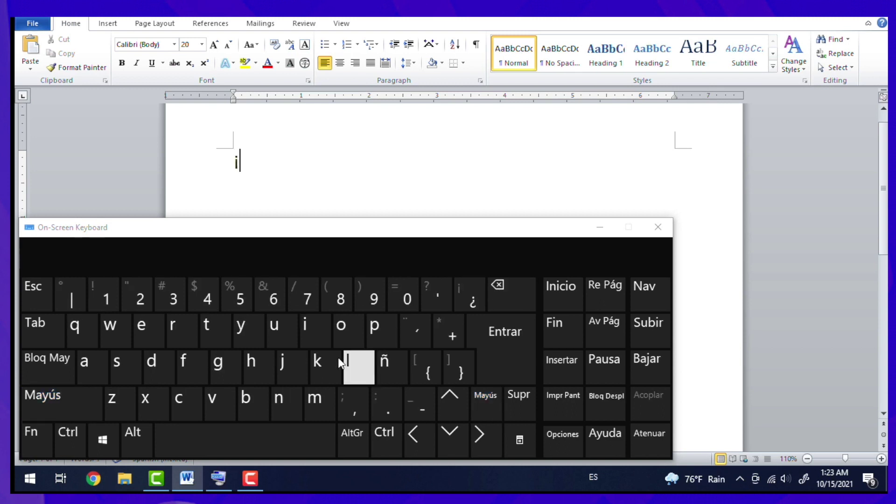
{"action": "type", "text": "Hola"}
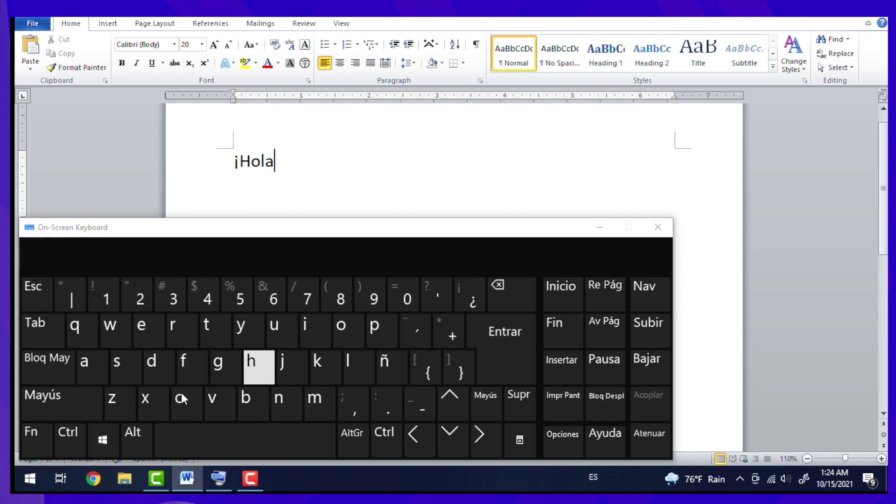
{"action": "left_click", "coordinate": [61, 403]}
{"action": "left_click", "coordinate": [98, 299]}
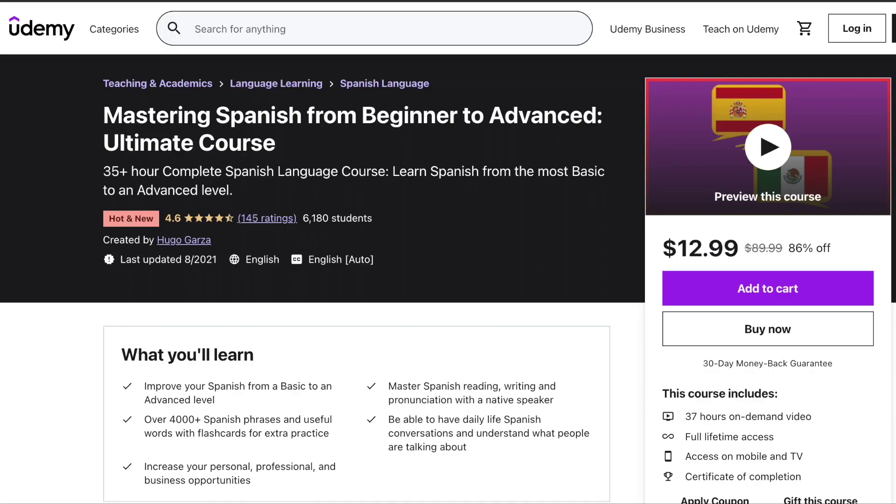
On the Udemy page of the Mastering Spanish course, review the requirements, description, student reviews and course content.
{"action": "scroll", "coordinate": [448, 252], "scroll_direction": "down", "scroll_amount": 5}
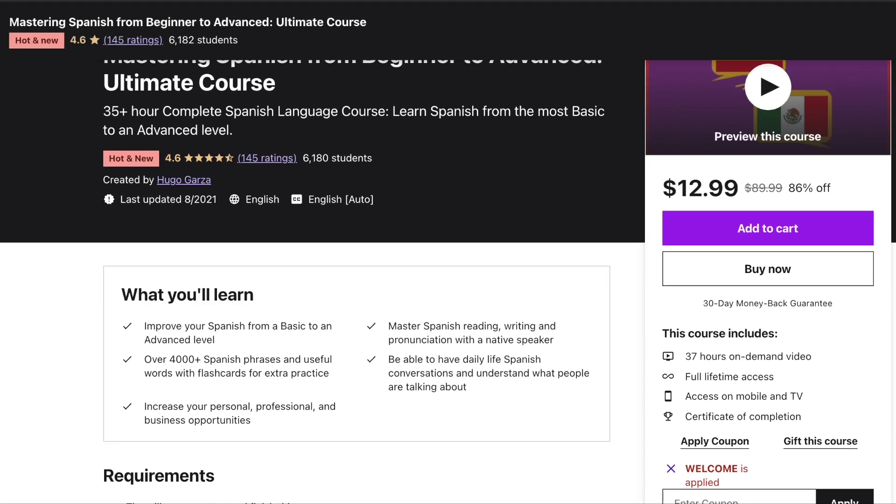
{"action": "scroll", "coordinate": [449, 252], "scroll_direction": "down", "scroll_amount": 8}
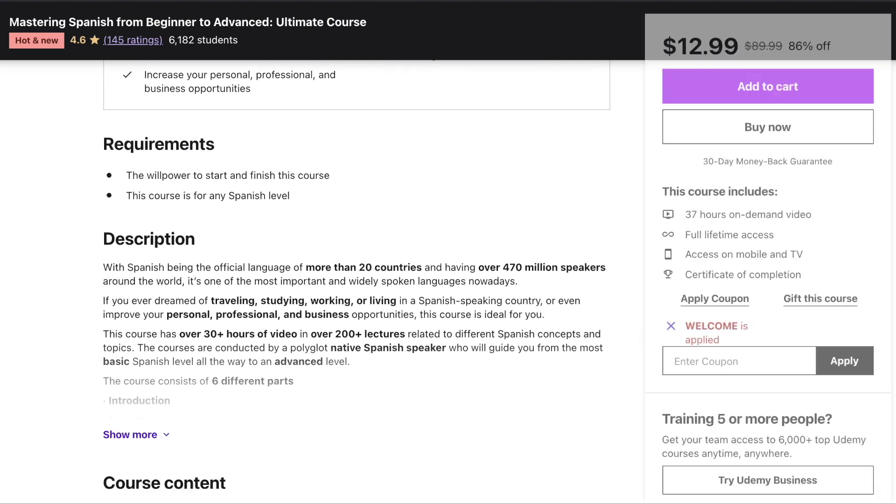
{"action": "scroll", "coordinate": [448, 253], "scroll_direction": "down", "scroll_amount": 3}
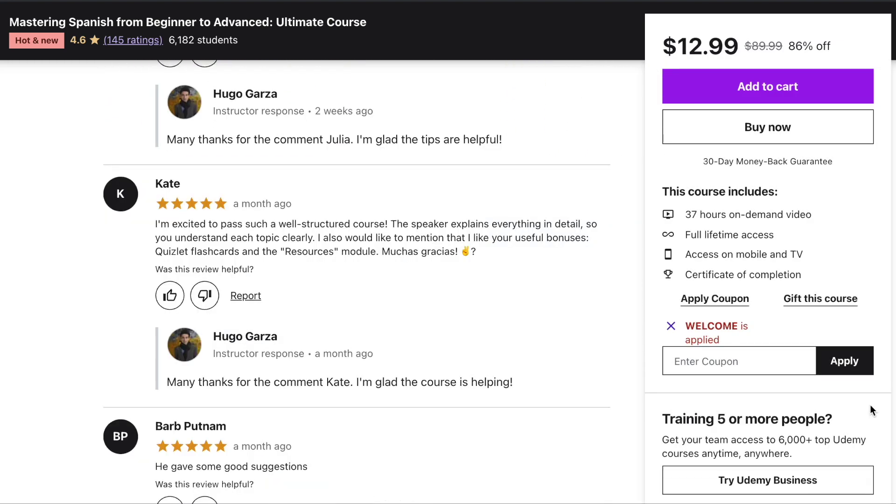
{"action": "scroll", "coordinate": [872, 407], "scroll_direction": "up", "scroll_amount": 20}
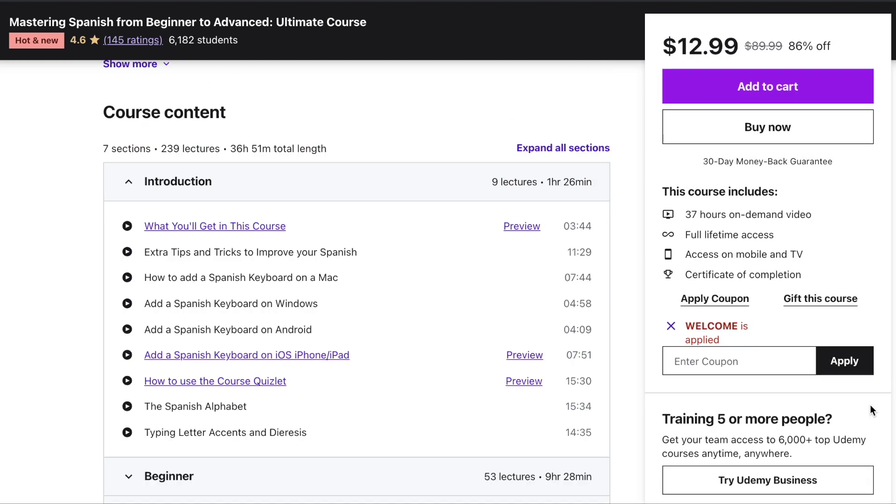